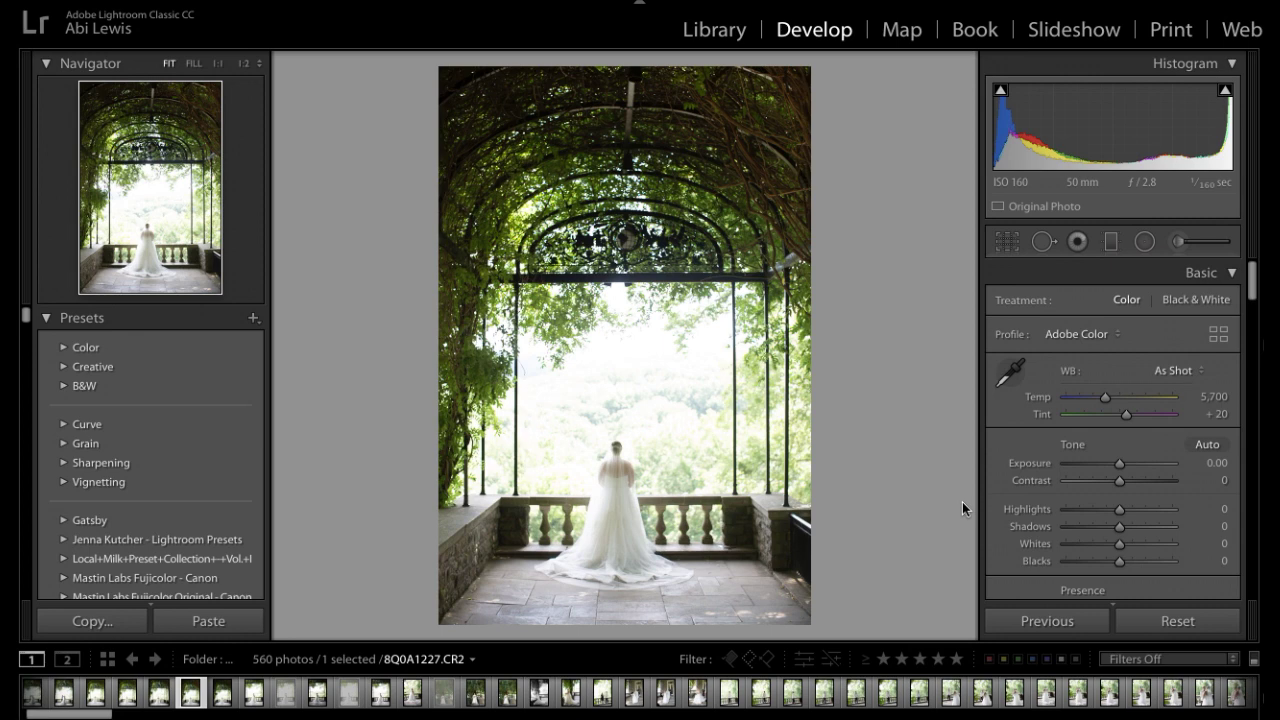
Step: Glance through the colour profile list and close it, leaving Adobe Color applied
left_click(1216, 334)
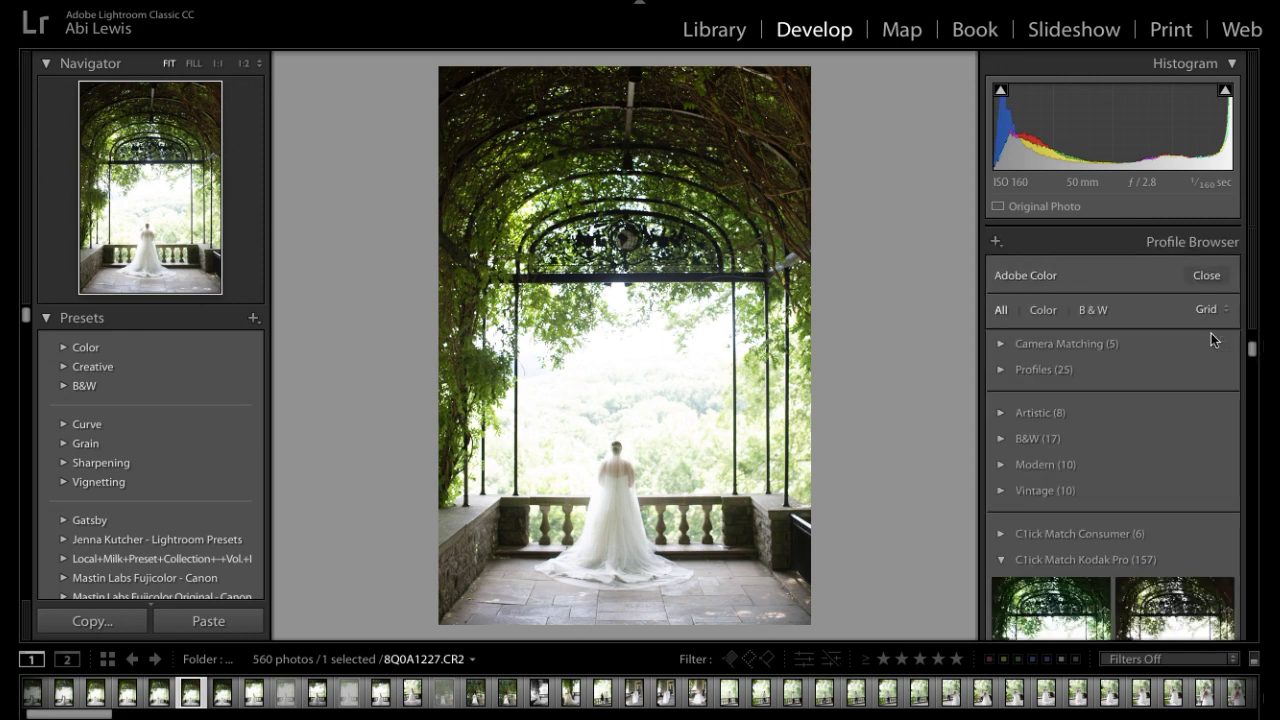
left_click(1205, 279)
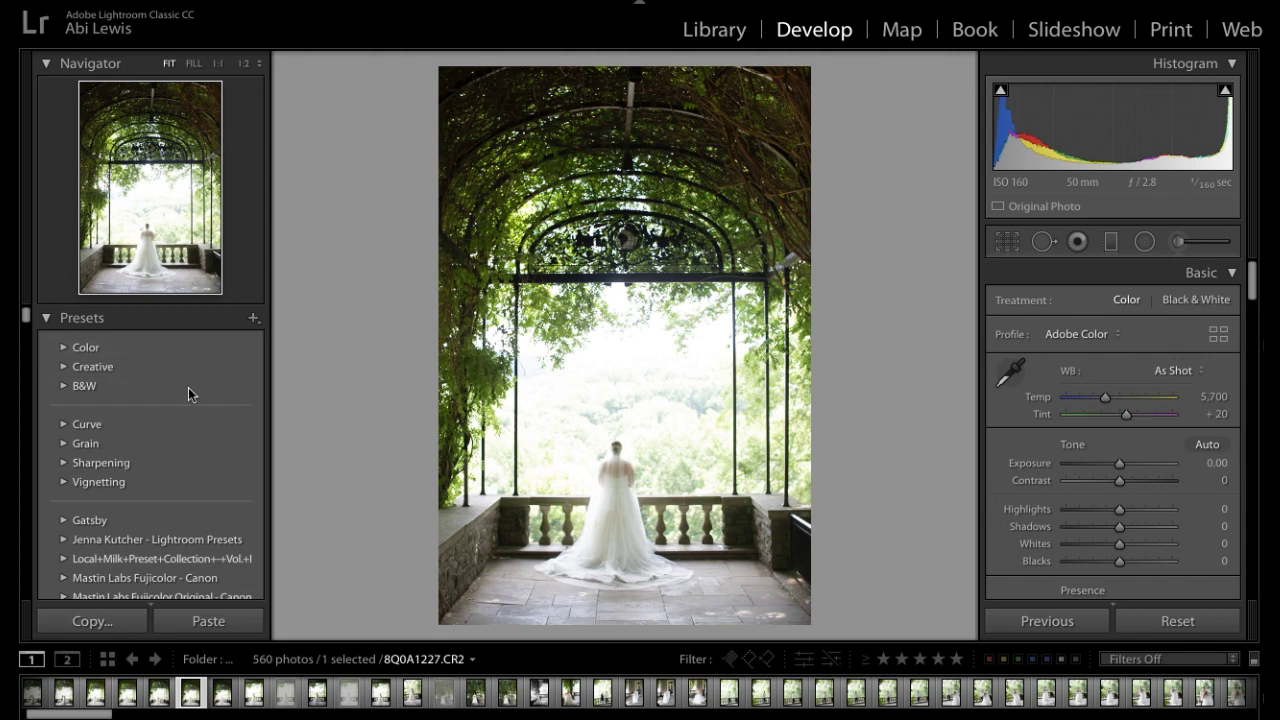
scroll(190, 536, "down", 5)
scroll(190, 540, "up", 4)
scroll(190, 540, "down", 8)
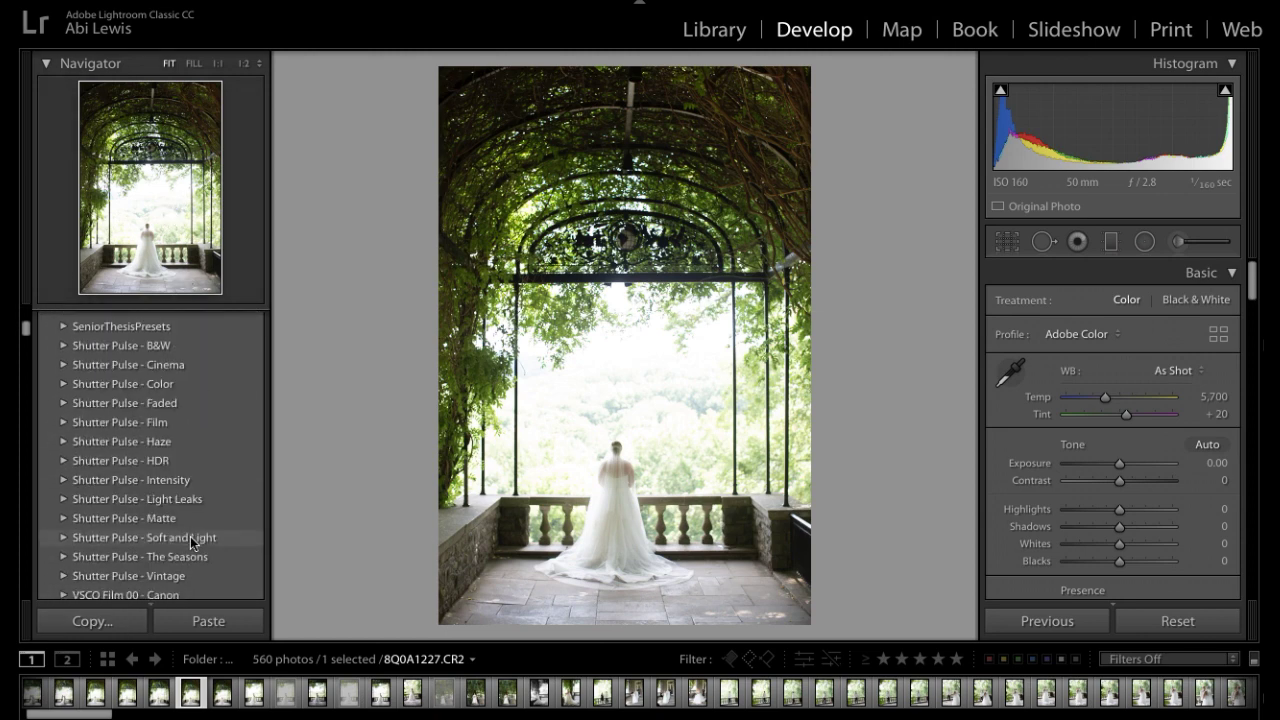
scroll(190, 540, "up", 2)
scroll(190, 540, "down", 6)
scroll(190, 540, "down", 3)
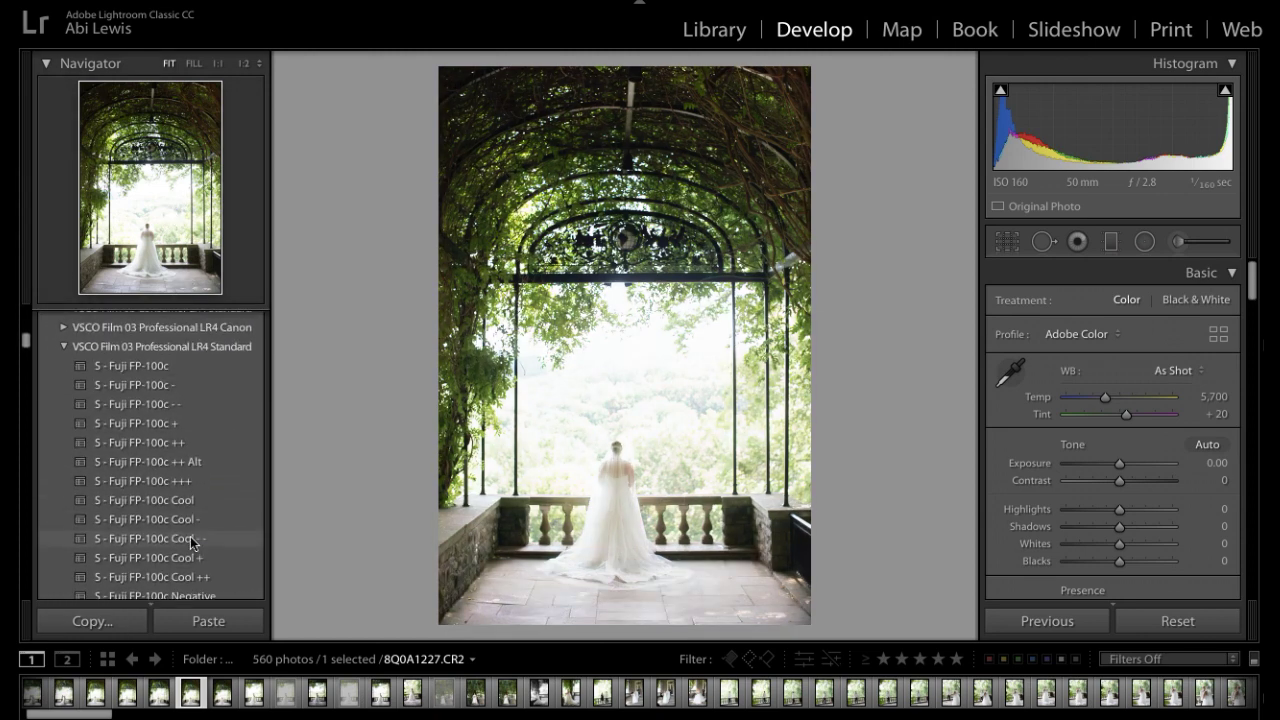
scroll(190, 540, "up", 7)
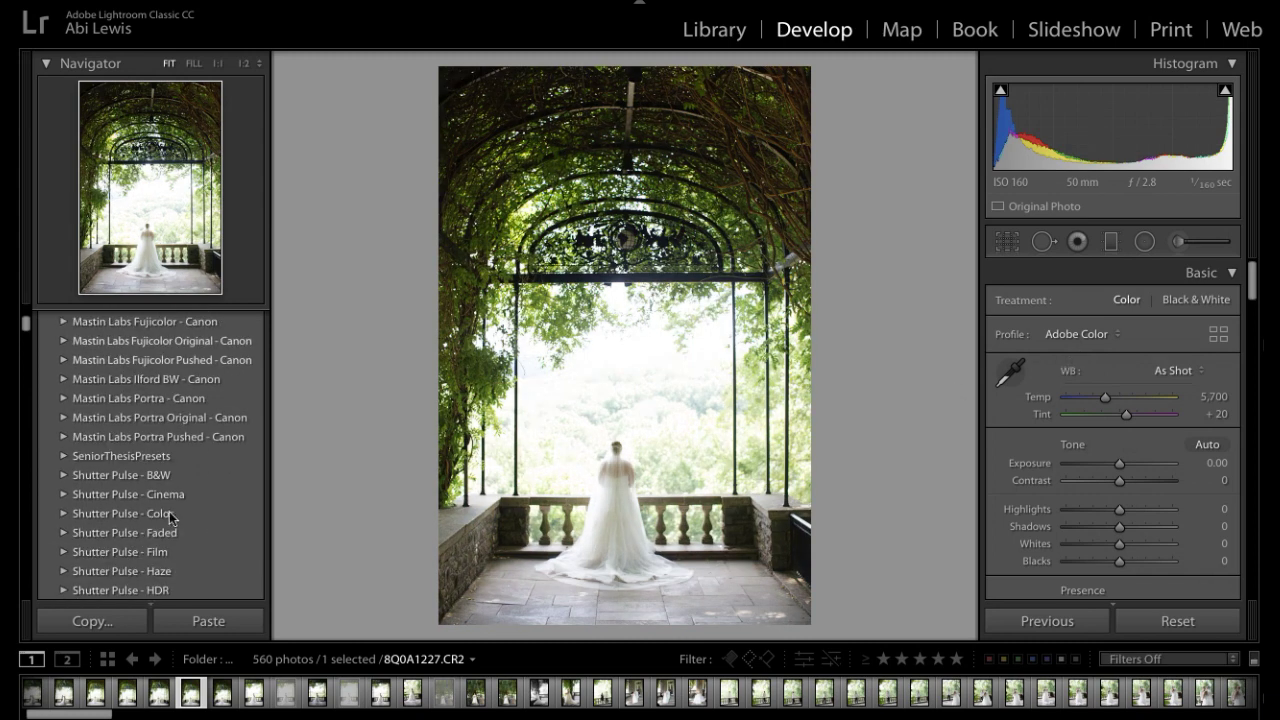
scroll(169, 511, "up", 5)
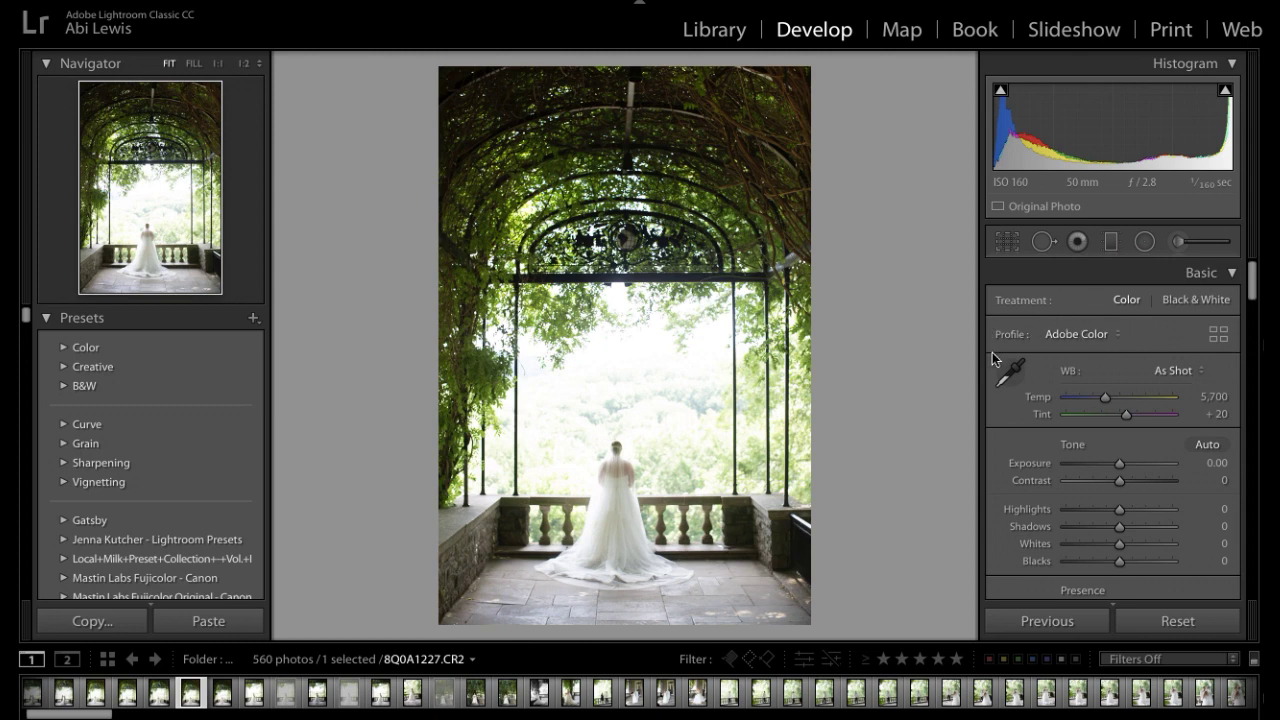
Step: Scroll the full profile browser's Kodak Pro film thumbnails and apply the KP400|F|0|+1|HT profile
left_click(1105, 334)
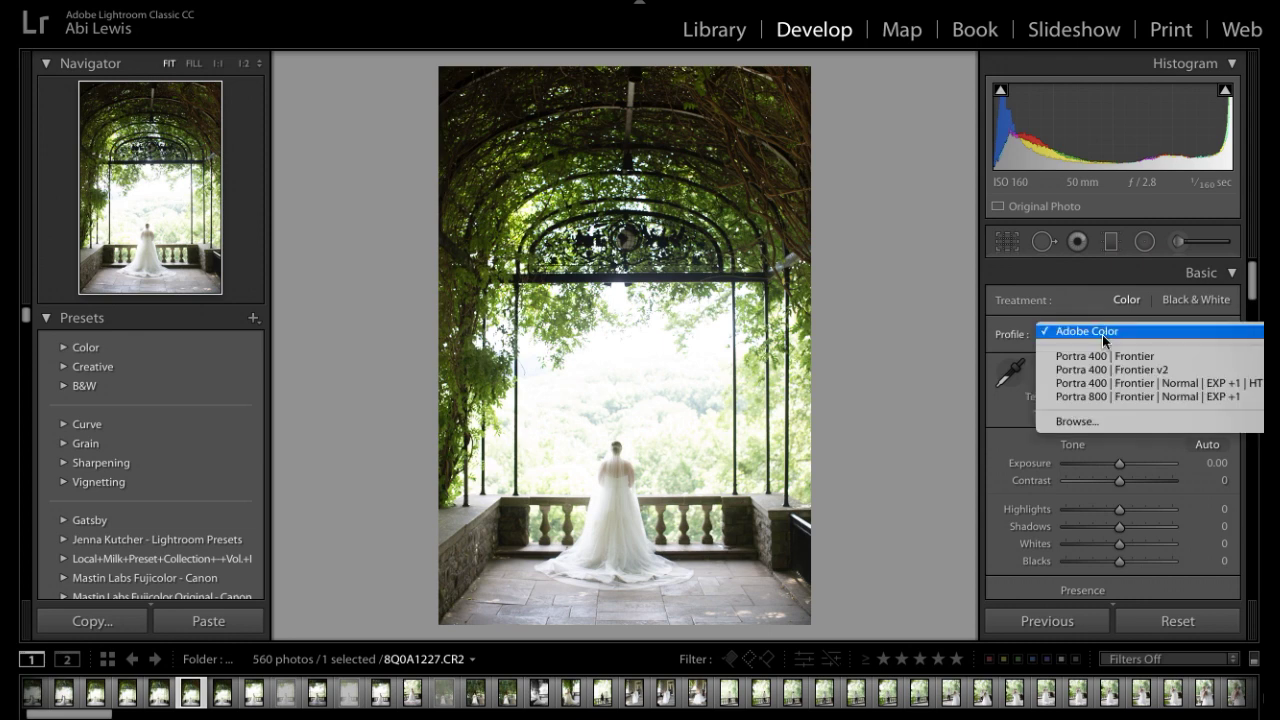
left_click(930, 408)
left_click(1218, 334)
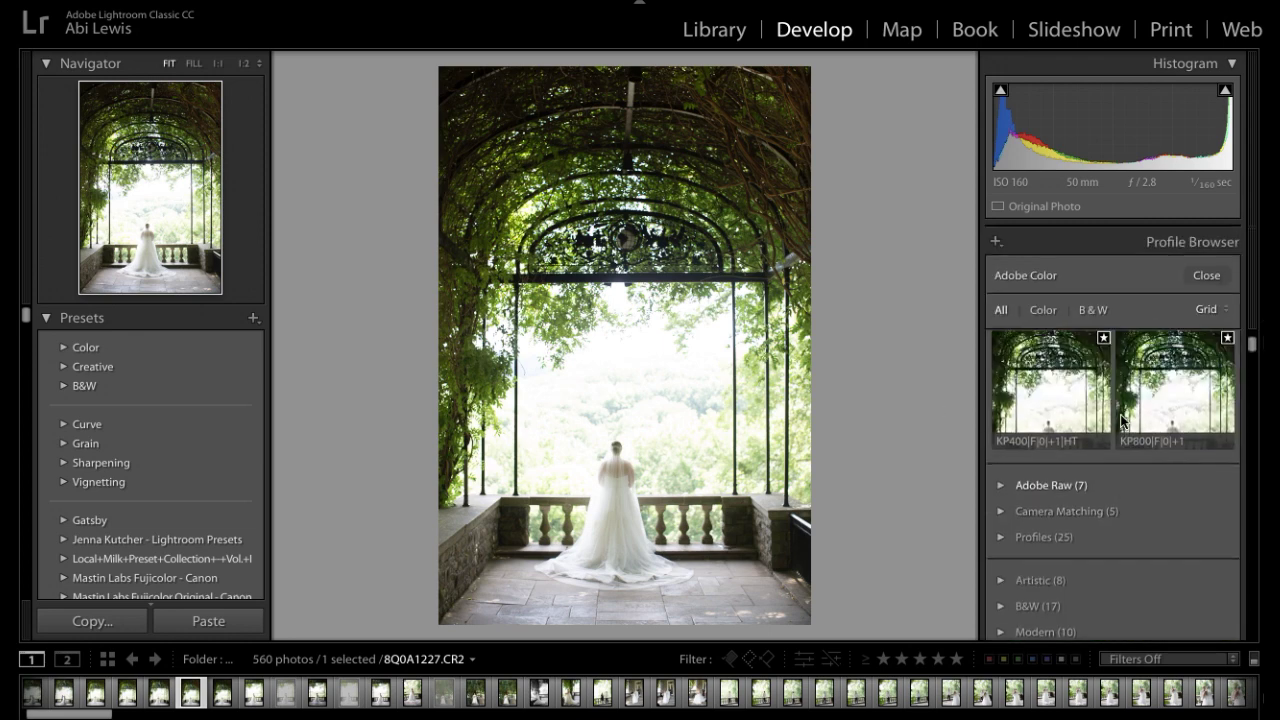
scroll(1120, 414, "down", 3)
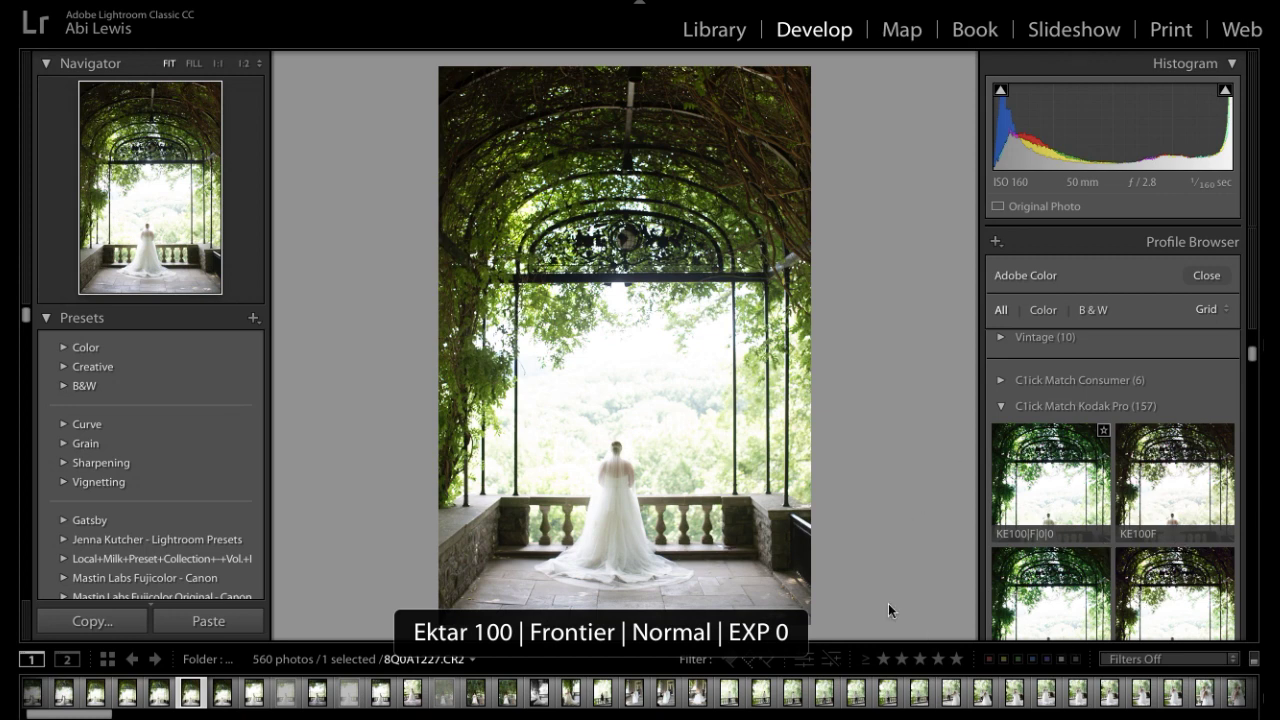
scroll(1168, 515, "down", 3)
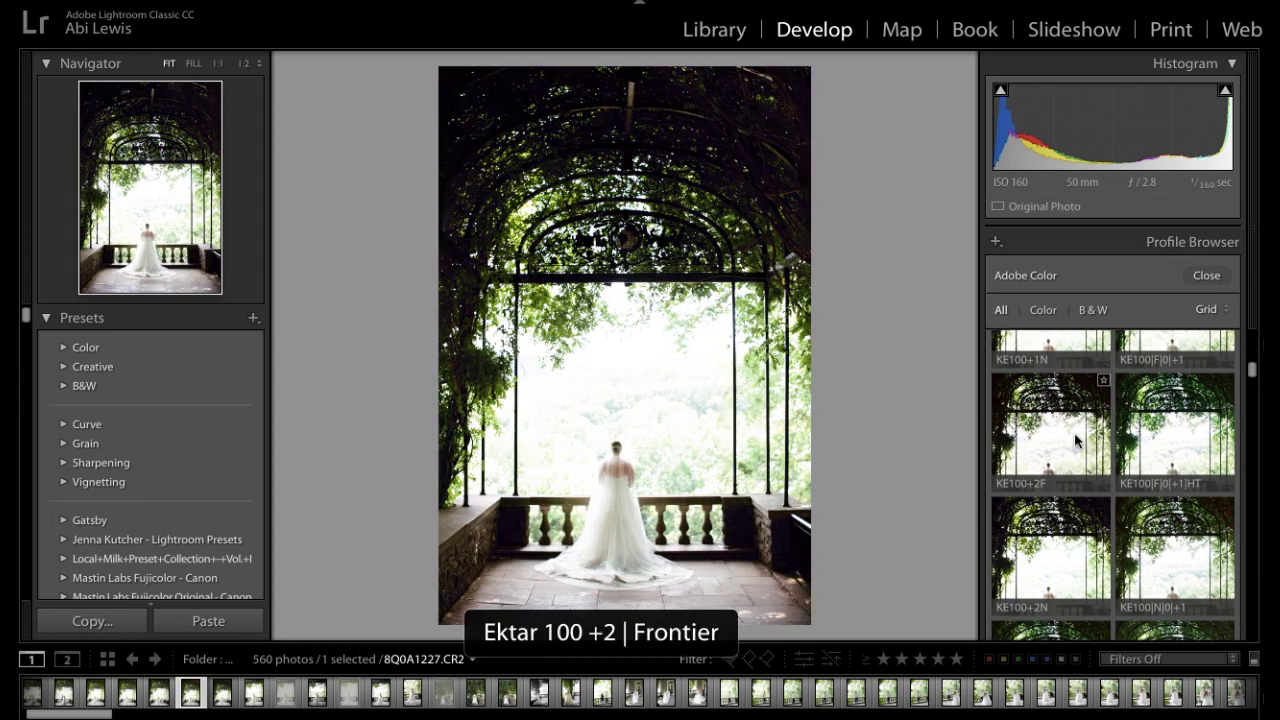
scroll(1074, 432, "down", 1)
scroll(1077, 490, "down", 3)
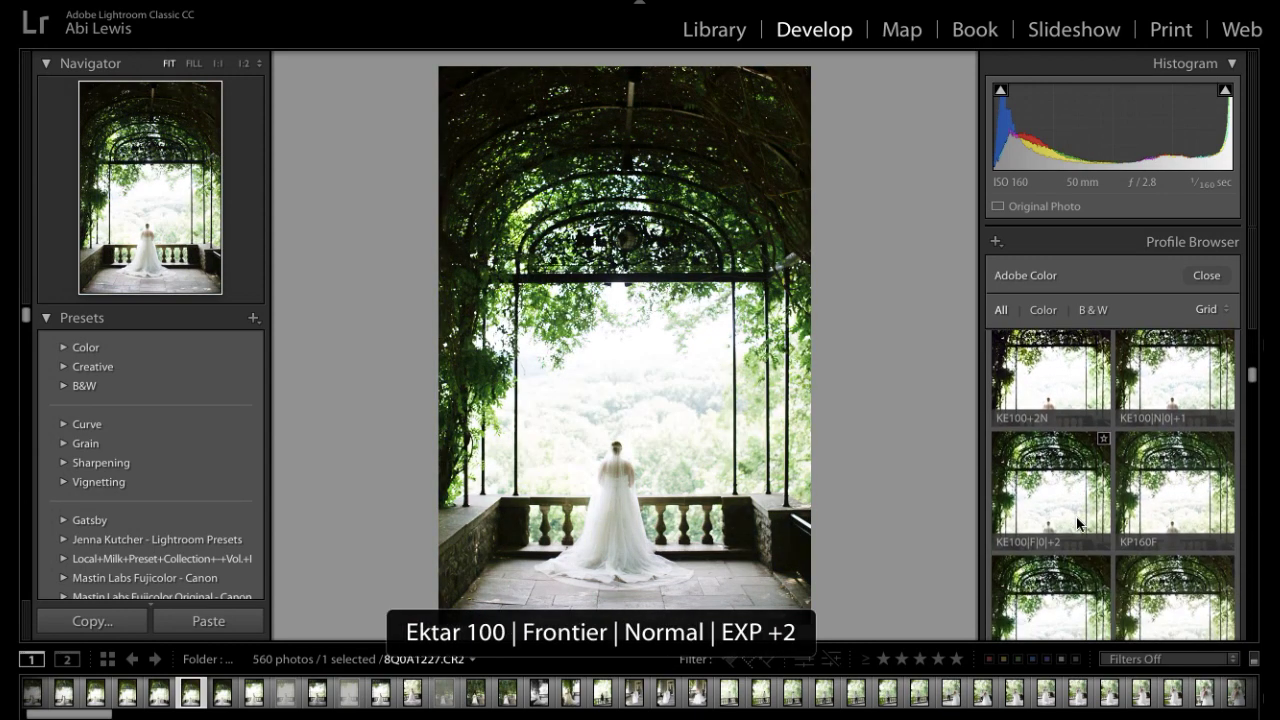
scroll(1078, 522, "down", 4)
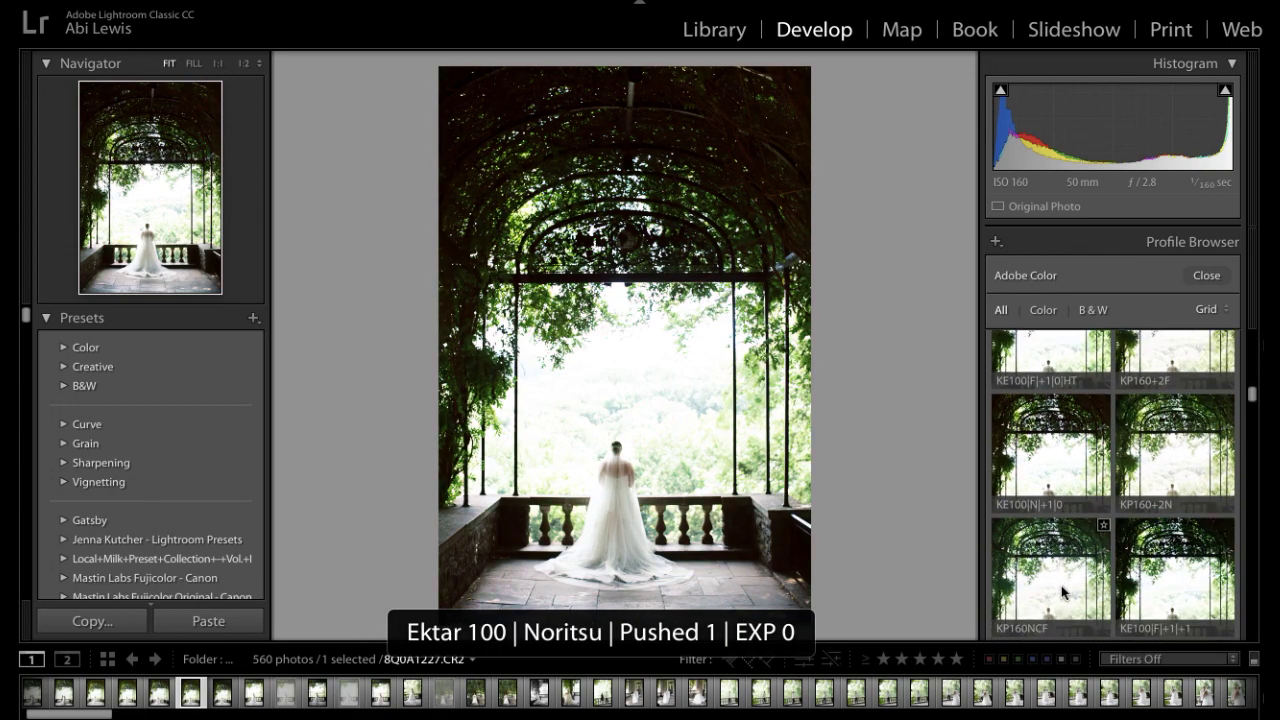
scroll(1055, 440, "down", 1)
scroll(1051, 452, "up", 10)
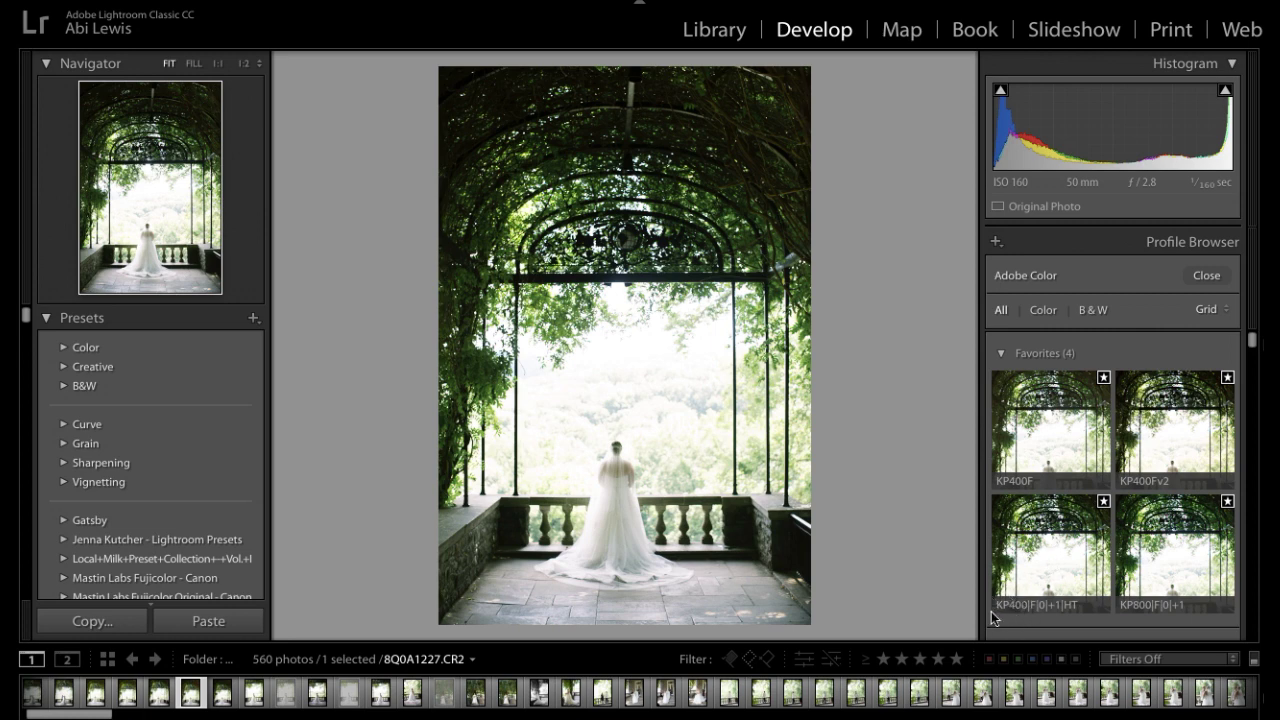
left_click(1050, 567)
Step: Close the profile browser and try profile Amounts of 191, then 100
left_click(1205, 277)
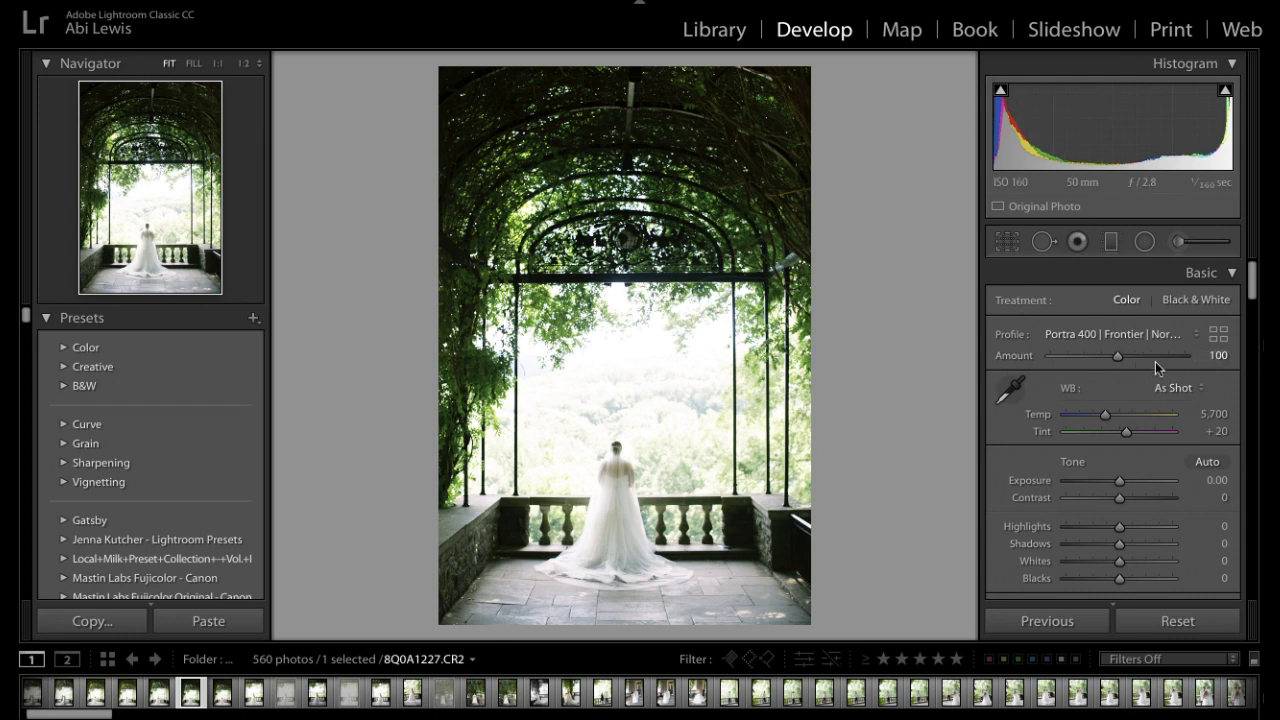
left_click(1210, 355)
left_click_drag(1116, 356, 1177, 354)
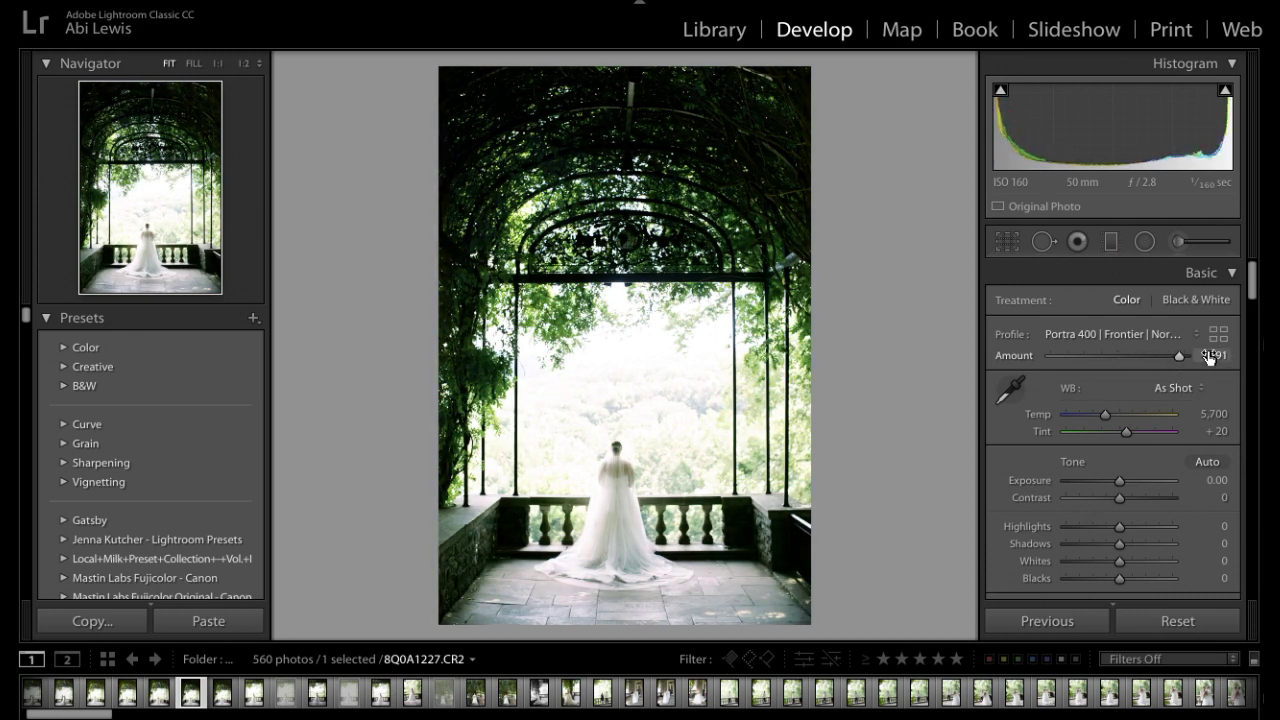
left_click(1212, 355)
type("100")
key("Return")
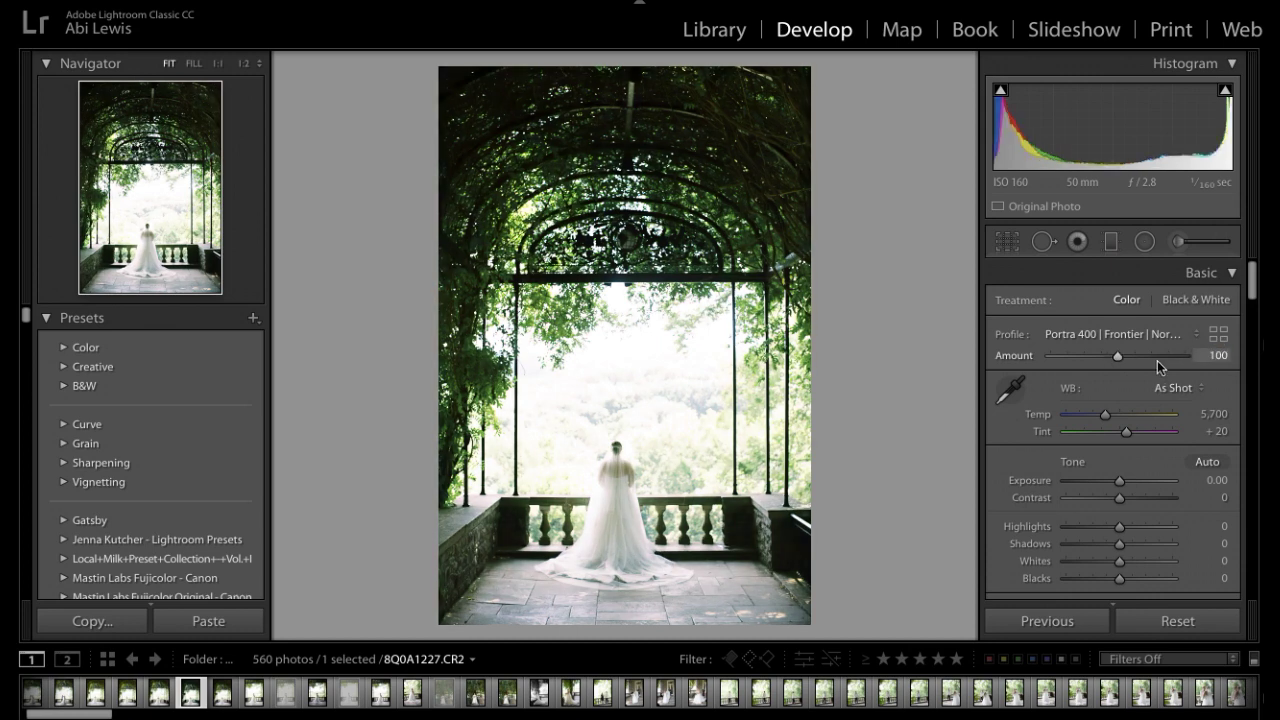
Step: Try profile Amounts of 50 and 75, settling on 65
left_click(1210, 355)
type("50")
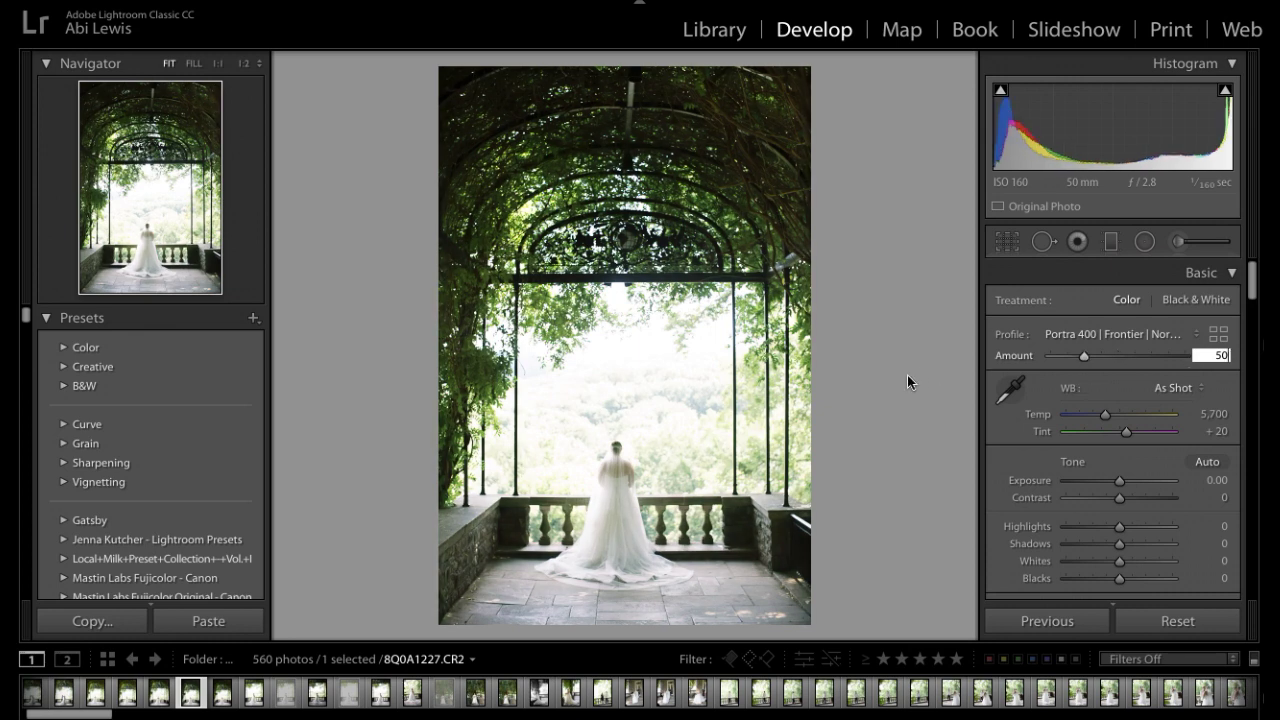
key("Return")
left_click(1217, 354)
type("75")
key("Return")
left_click(1217, 354)
type("65")
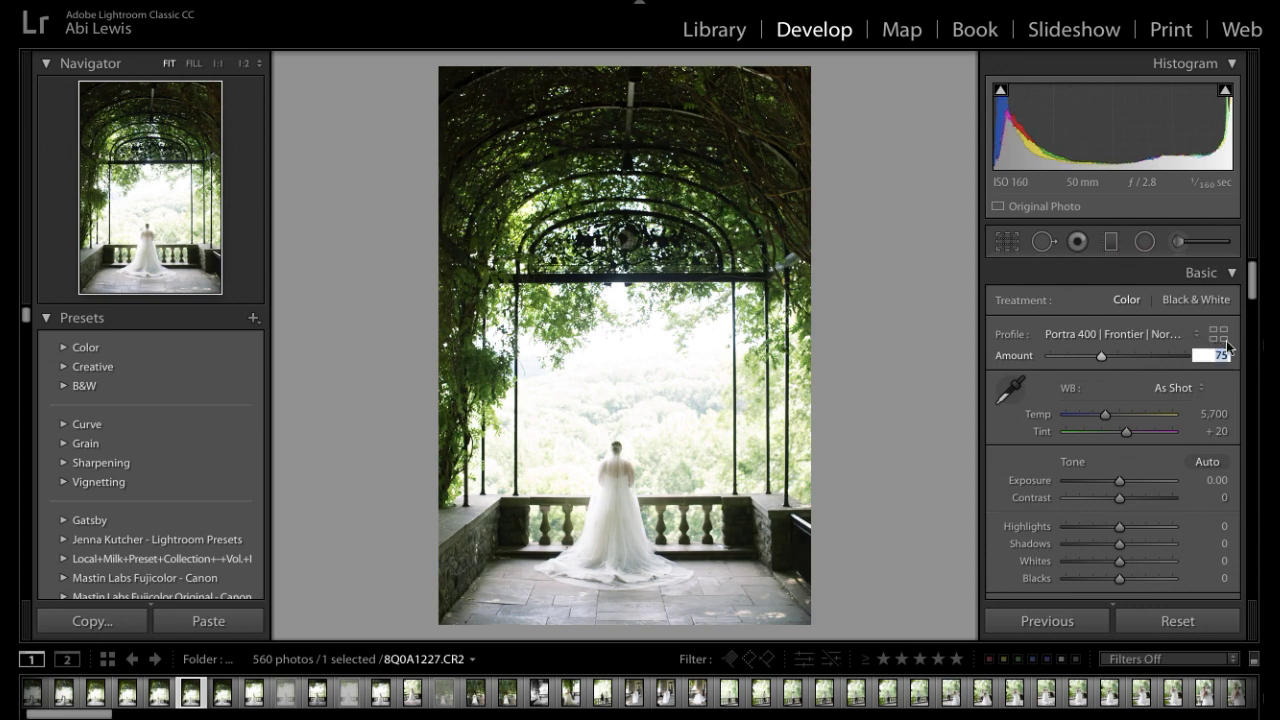
key("Return")
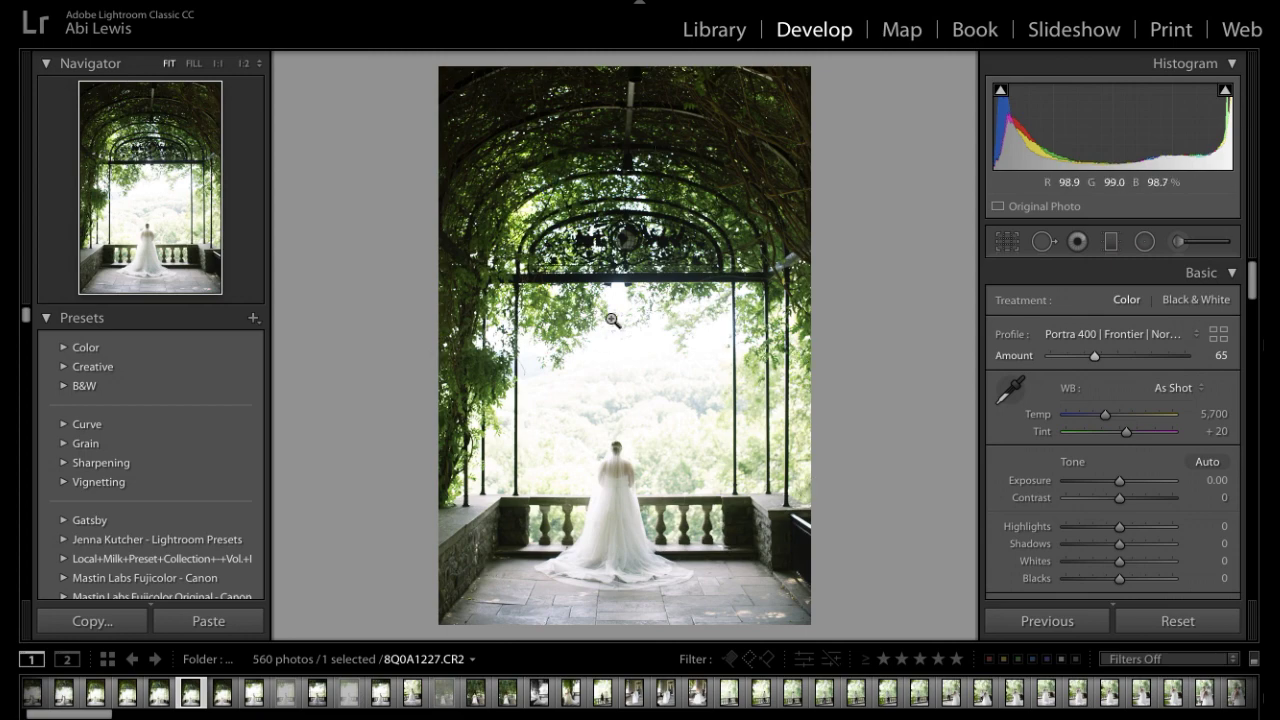
Step: Cool the white balance Temp to 5,500 and check the bride close up at full size
left_click_drag(483, 570, 781, 354)
left_click(1202, 412)
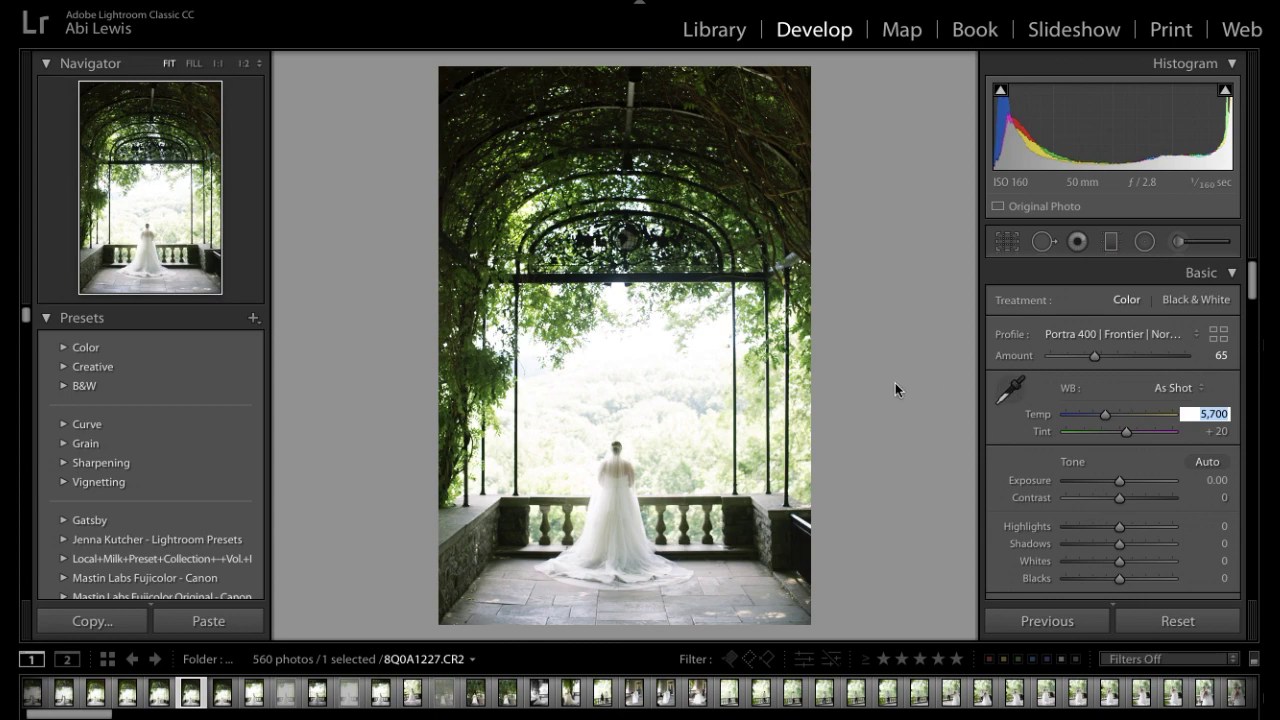
type("5,")
type("500")
key("Return")
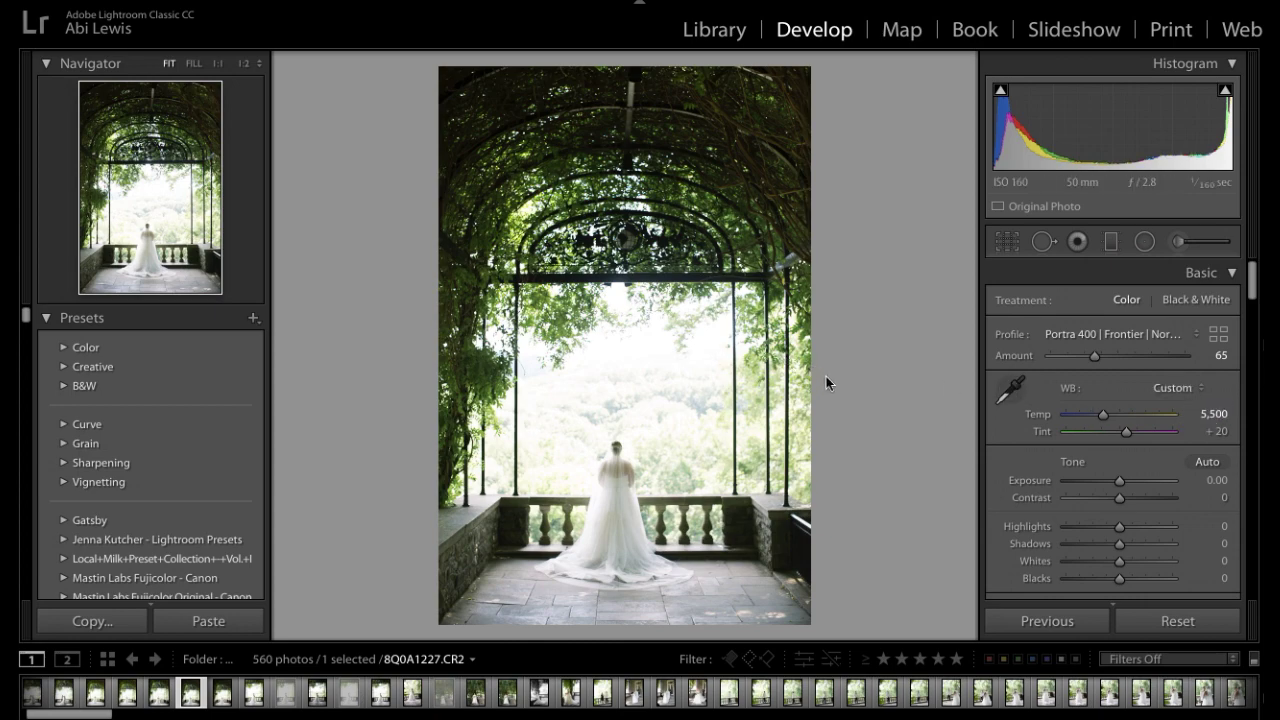
left_click(640, 500)
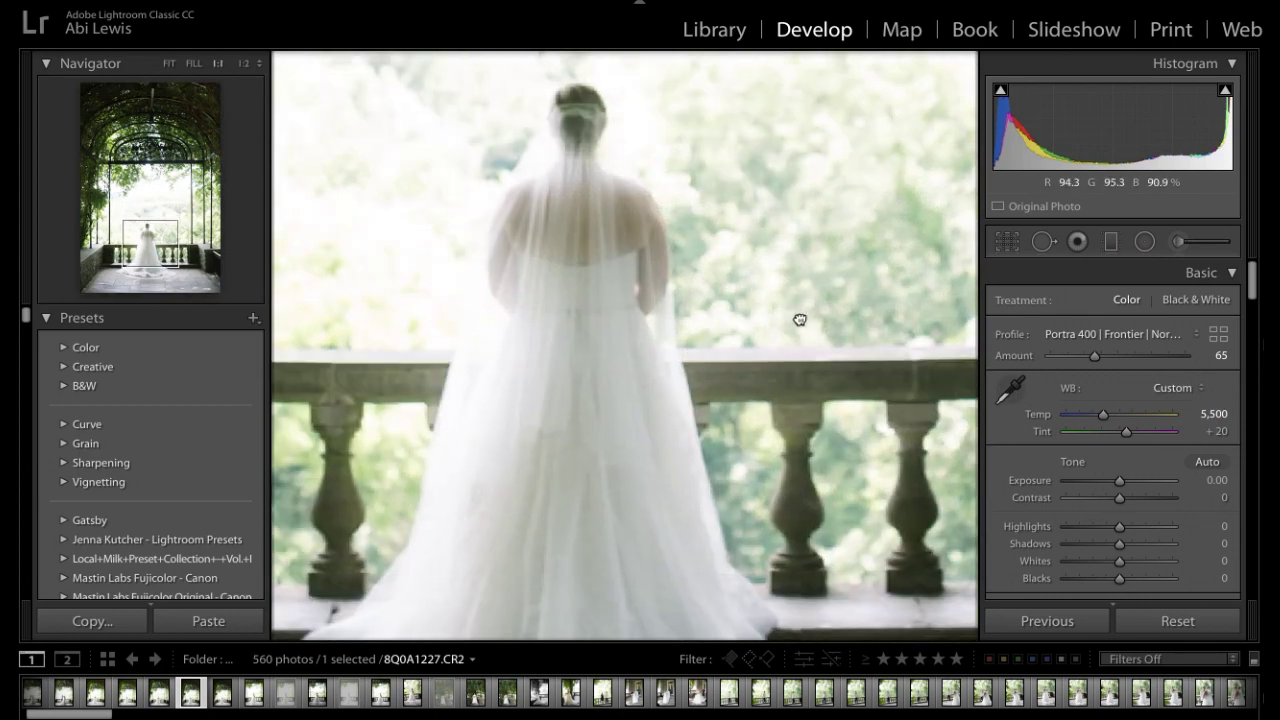
left_click_drag(800, 320, 671, 298)
left_click(671, 298)
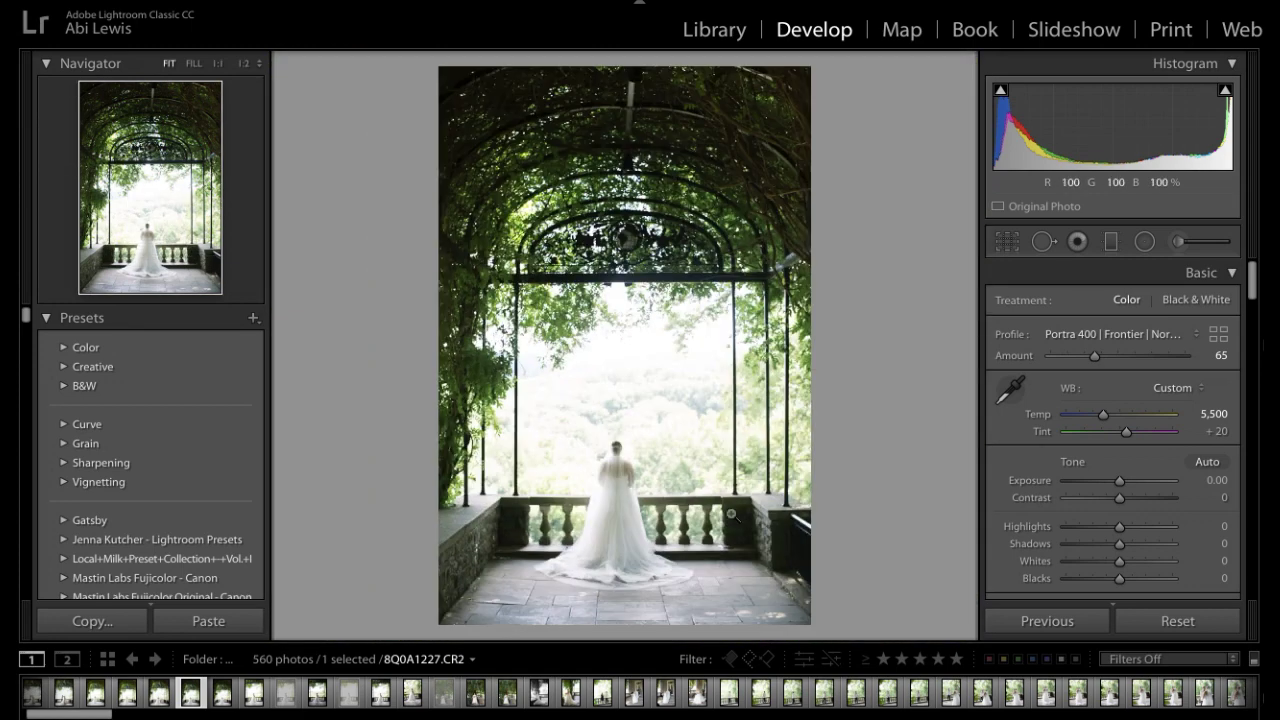
left_click(1205, 431)
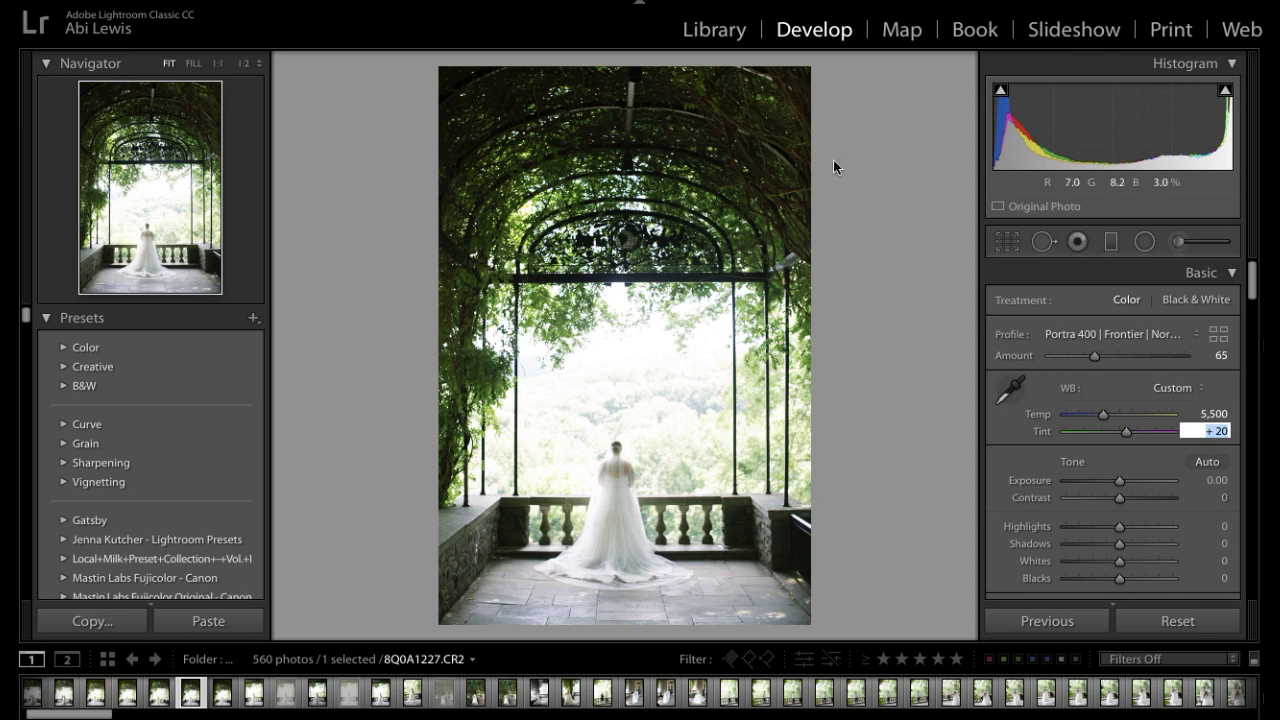
left_click(1218, 431)
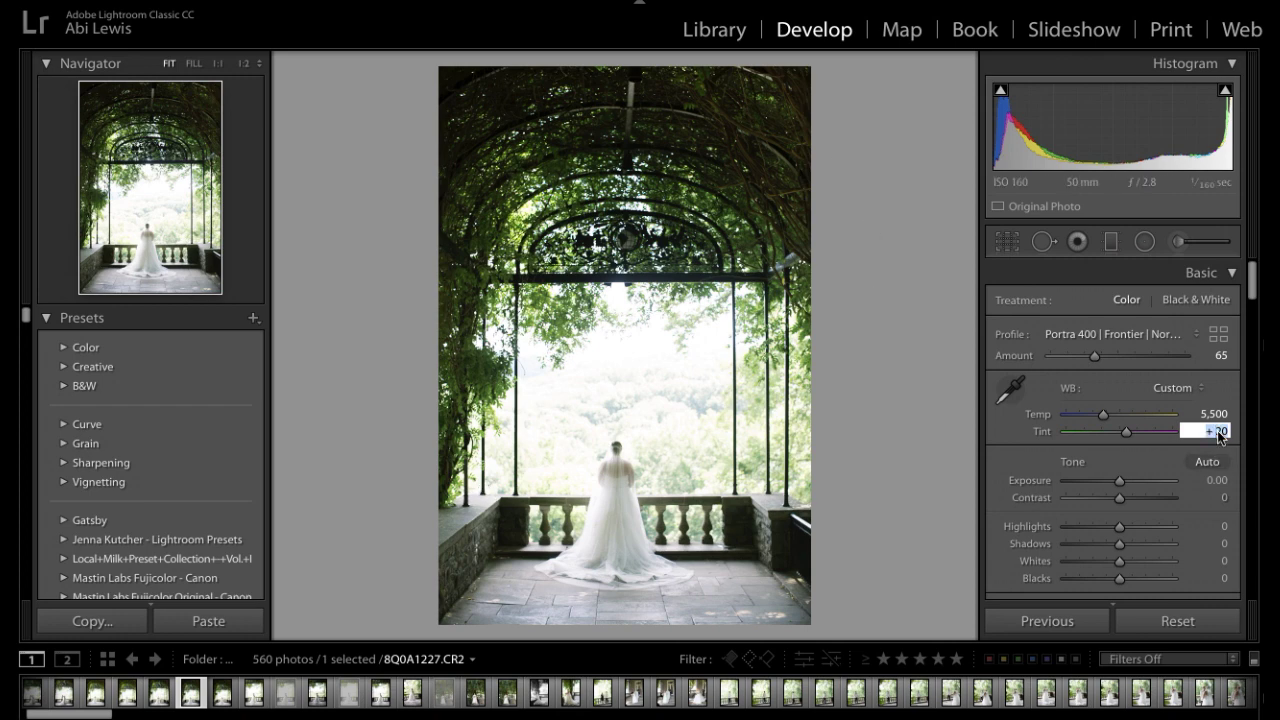
Step: Try Tint 40, then 35, inspecting the floor, balustrade and bride at 1:1
type("40")
key("Return")
left_click(1219, 431)
key("Return")
left_click_drag(584, 559, 674, 514)
left_click(674, 514)
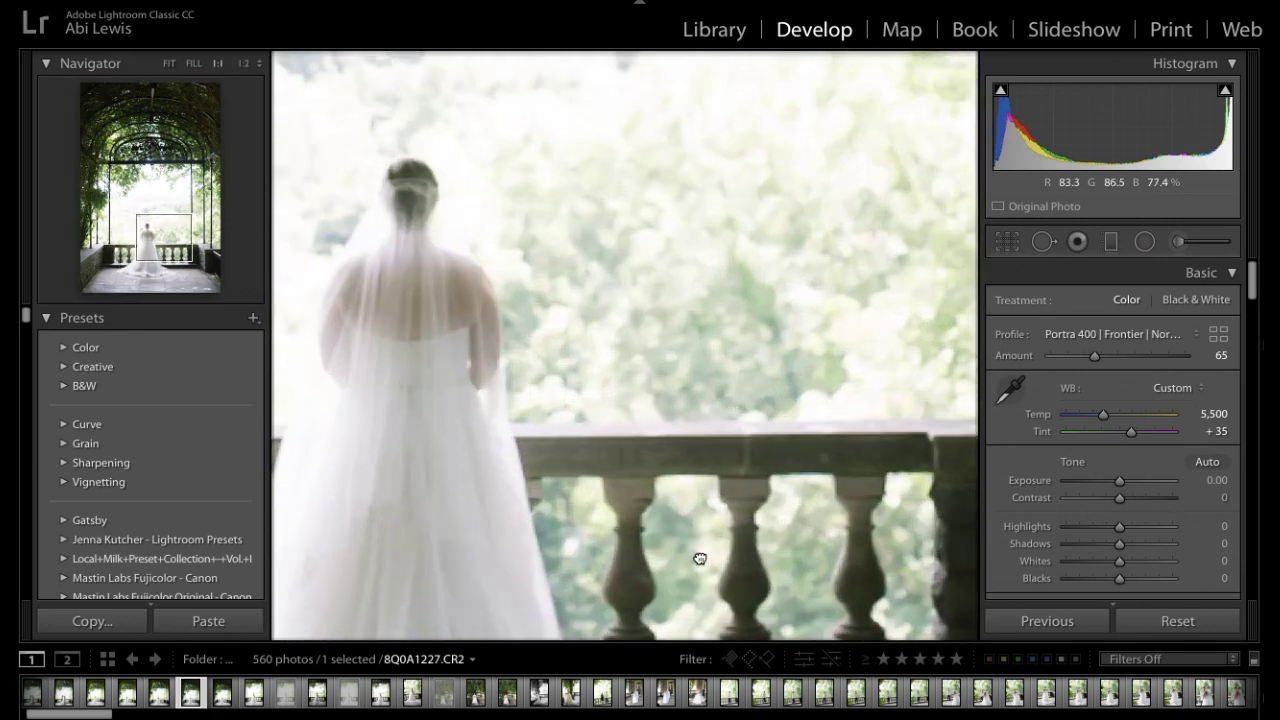
left_click_drag(700, 557, 831, 320)
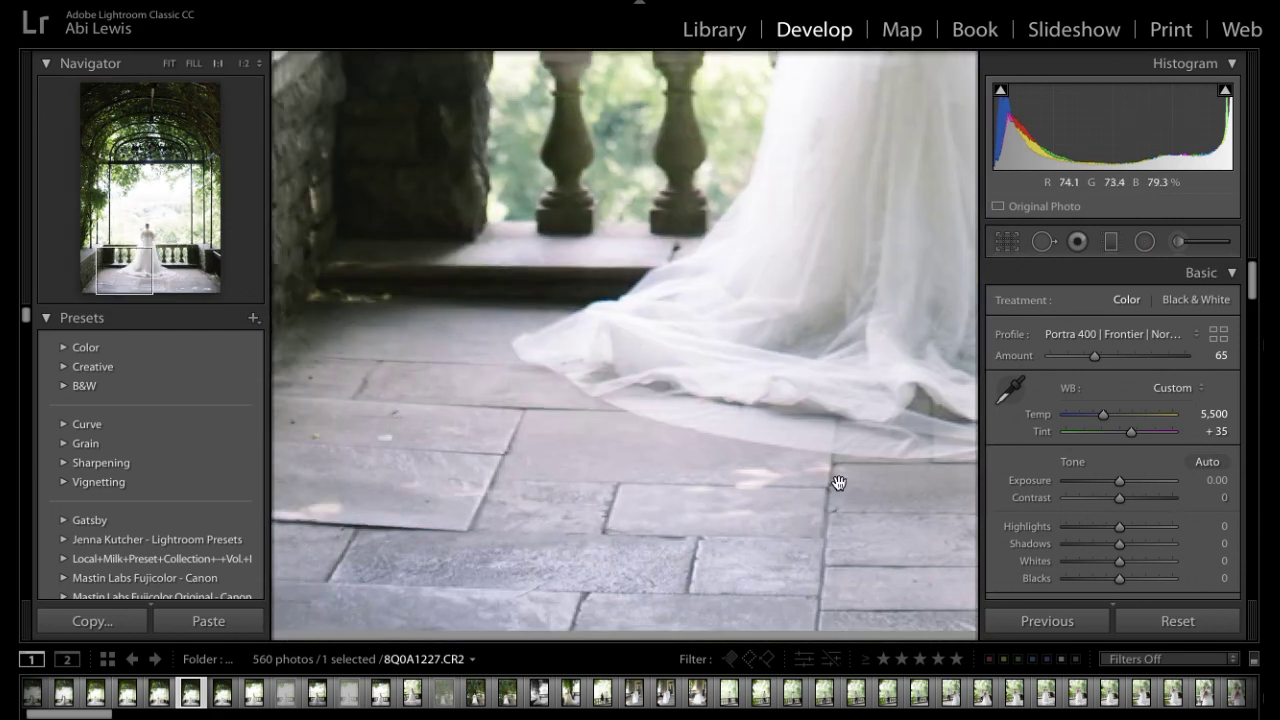
mouse_move(600, 366)
left_mouse_down()
mouse_move(777, 374)
mouse_move(567, 489)
left_mouse_up()
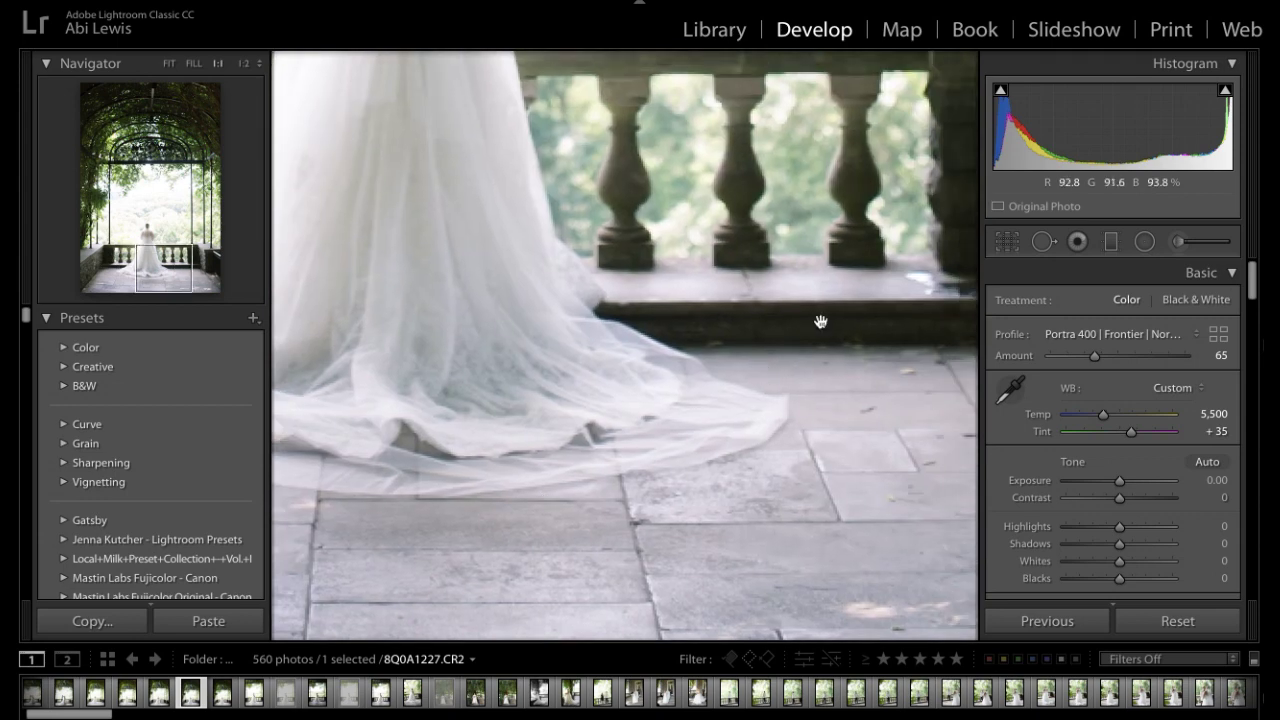
mouse_move(821, 322)
left_mouse_down()
mouse_move(545, 388)
mouse_move(714, 186)
mouse_move(705, 560)
mouse_move(697, 434)
mouse_move(720, 460)
left_mouse_up()
left_click_drag(663, 360, 695, 282)
Step: Settle Tint at +32 and compare the bride close up against the whole photo
left_click(1212, 431)
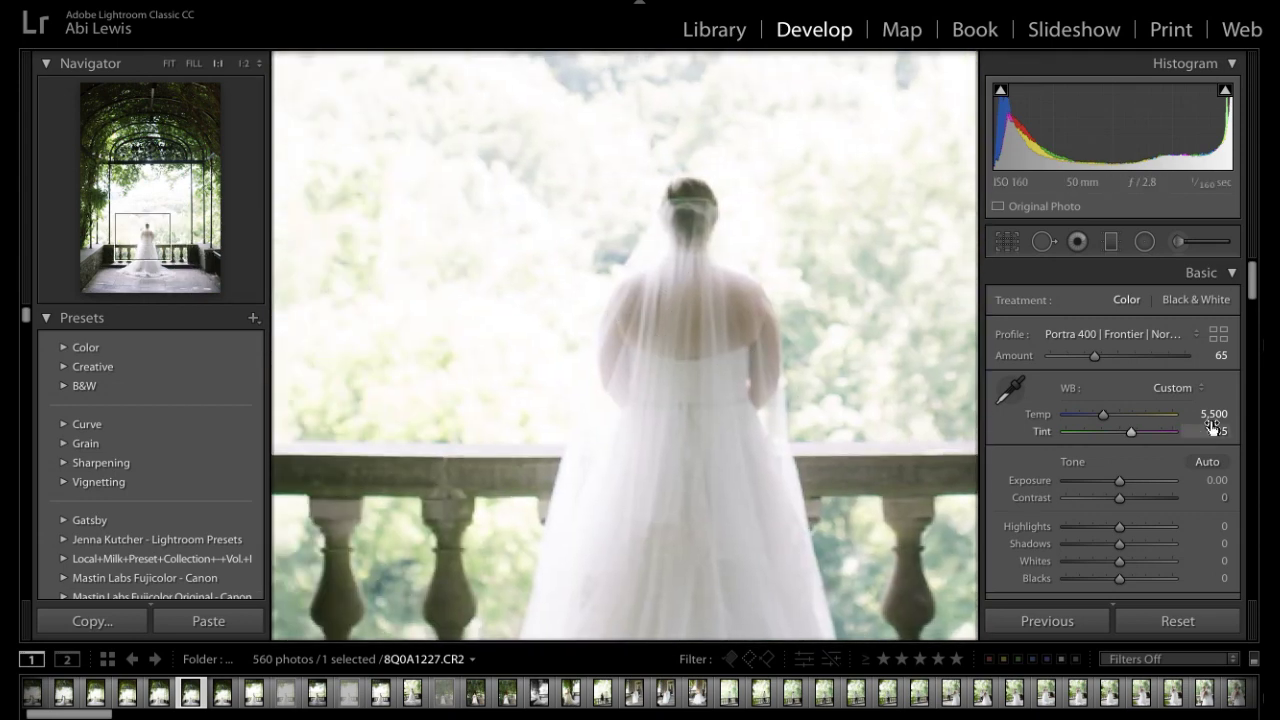
type("32")
key("Return")
left_click(633, 366)
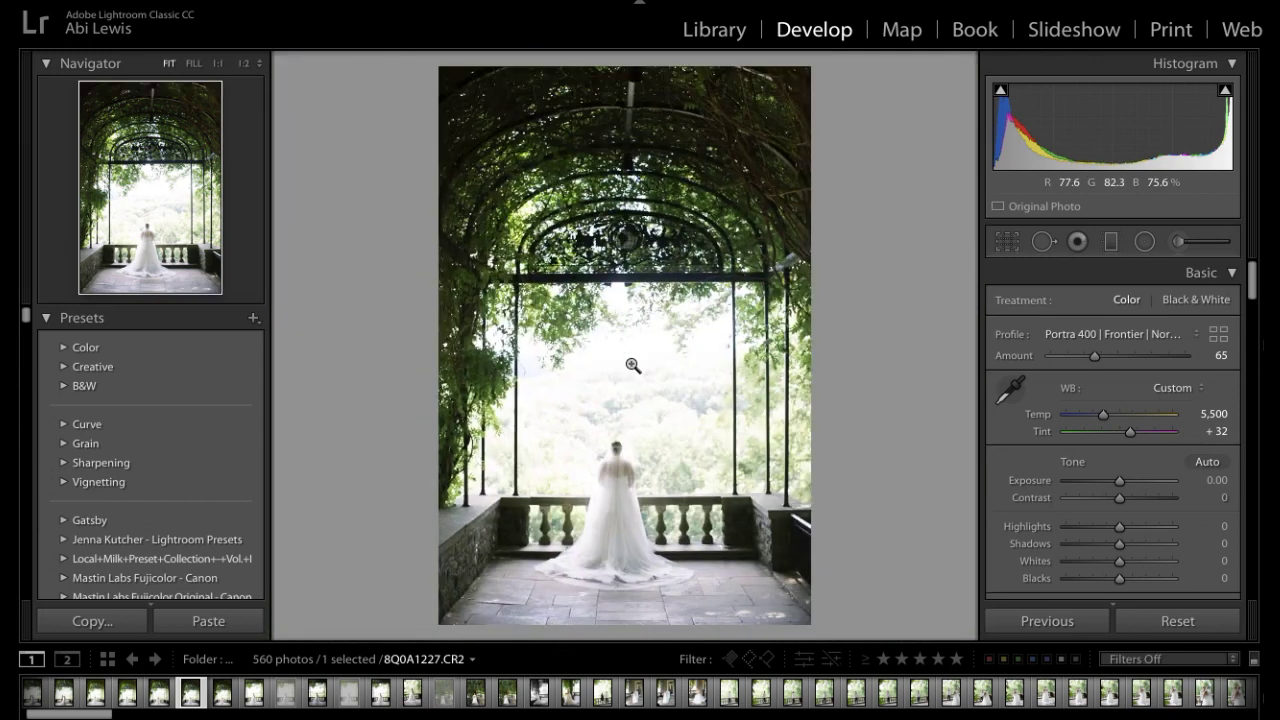
left_click(627, 473)
left_click(675, 481)
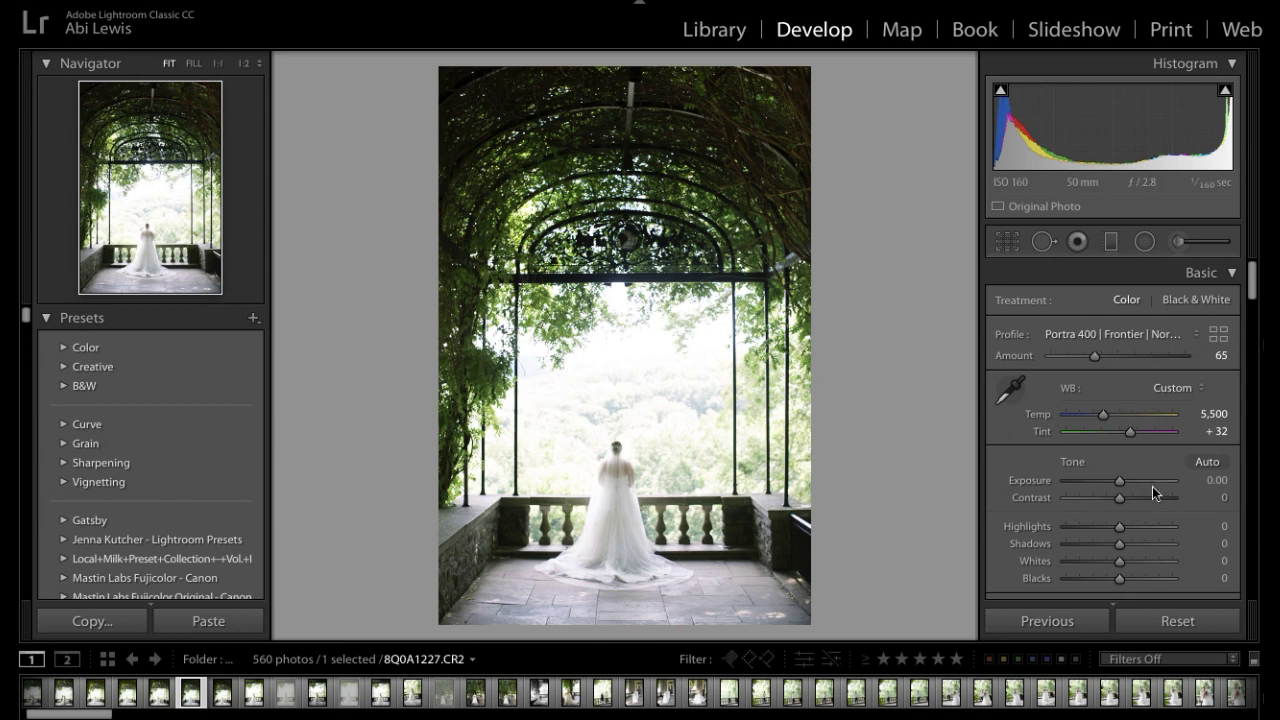
scroll(1173, 520, "down", 8)
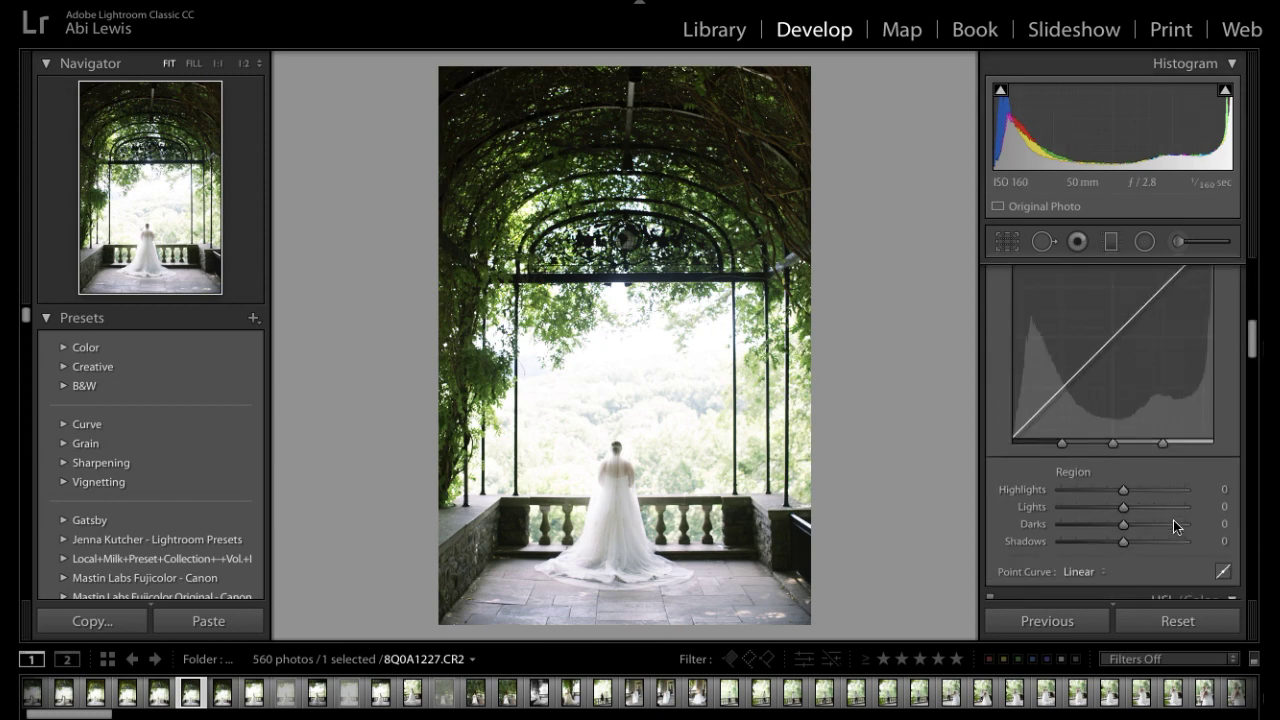
scroll(1173, 520, "down", 10)
Step: Lower Detail-panel Sharpening Amount from 40 to 20 and check the bride at 1:1
scroll(1121, 477, "up", 3)
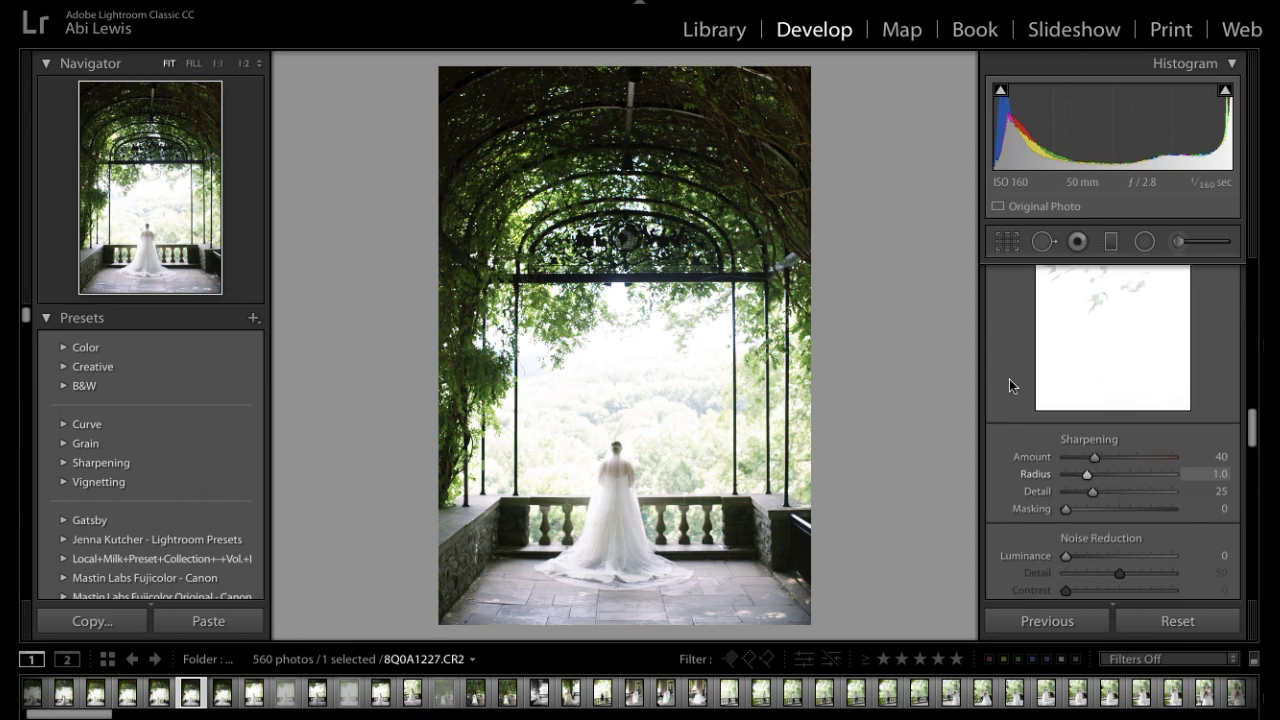
scroll(1118, 385, "up", 2)
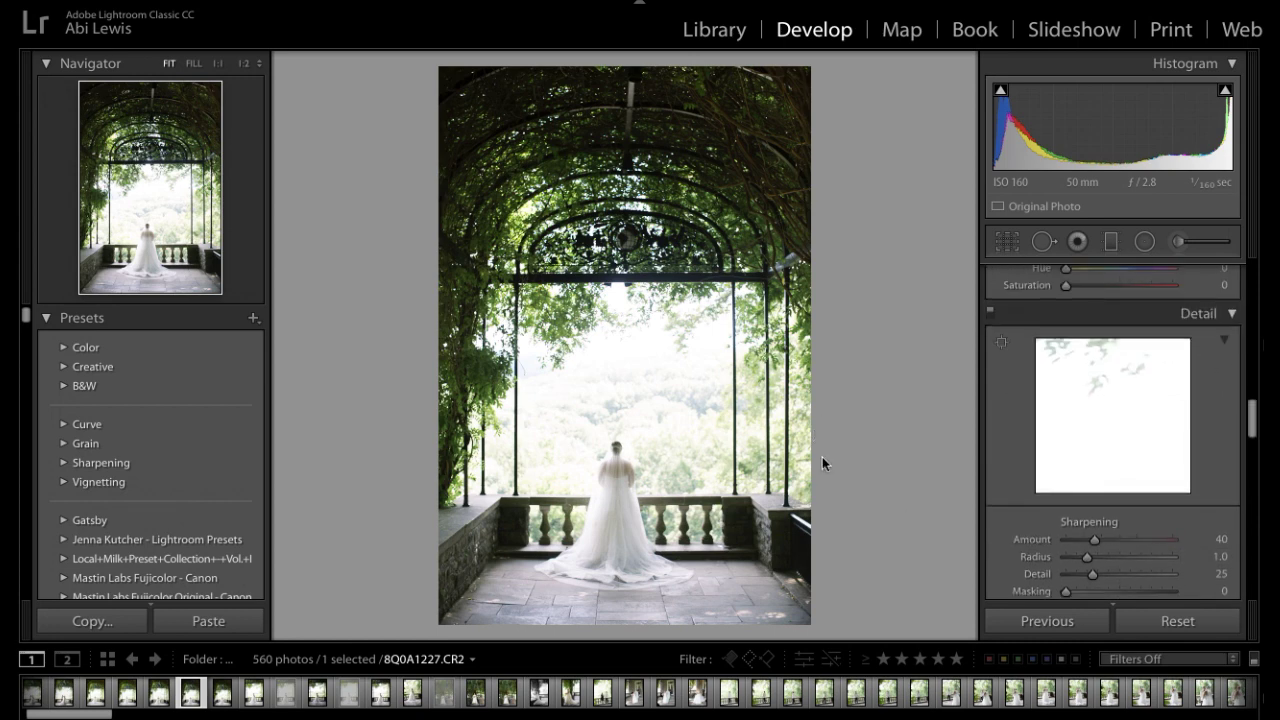
left_click(1216, 543)
left_click(1214, 543)
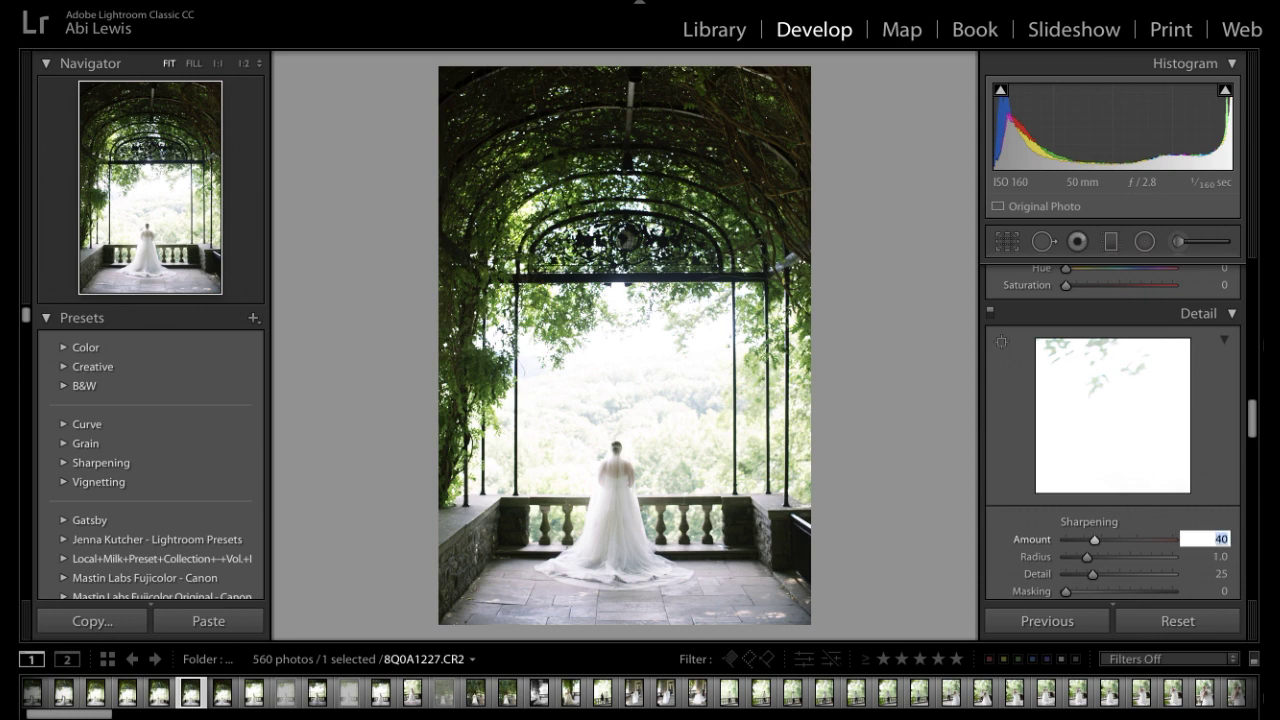
type("20")
key("Return")
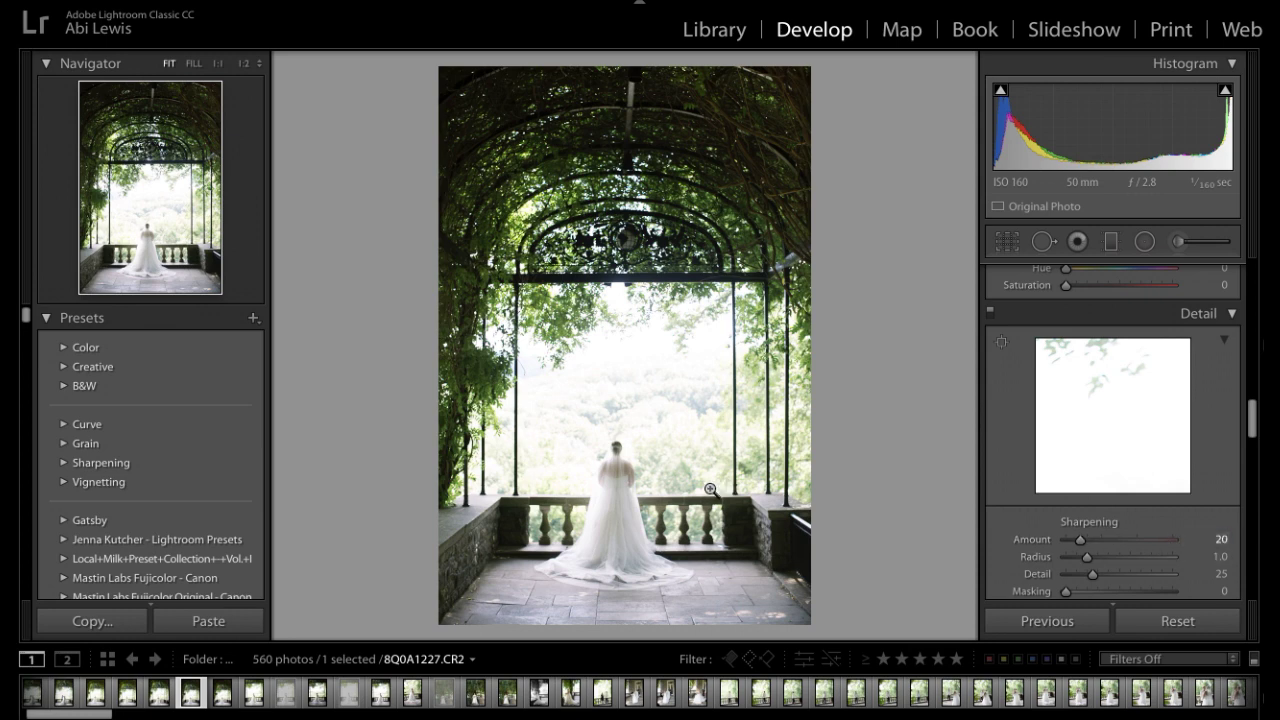
left_click(614, 480)
left_click(840, 335)
scroll(1120, 496, "down", 2)
Step: Set Luminance noise reduction to 10 while viewing the bride at full size
key("z")
scroll(1109, 495, "down", 2)
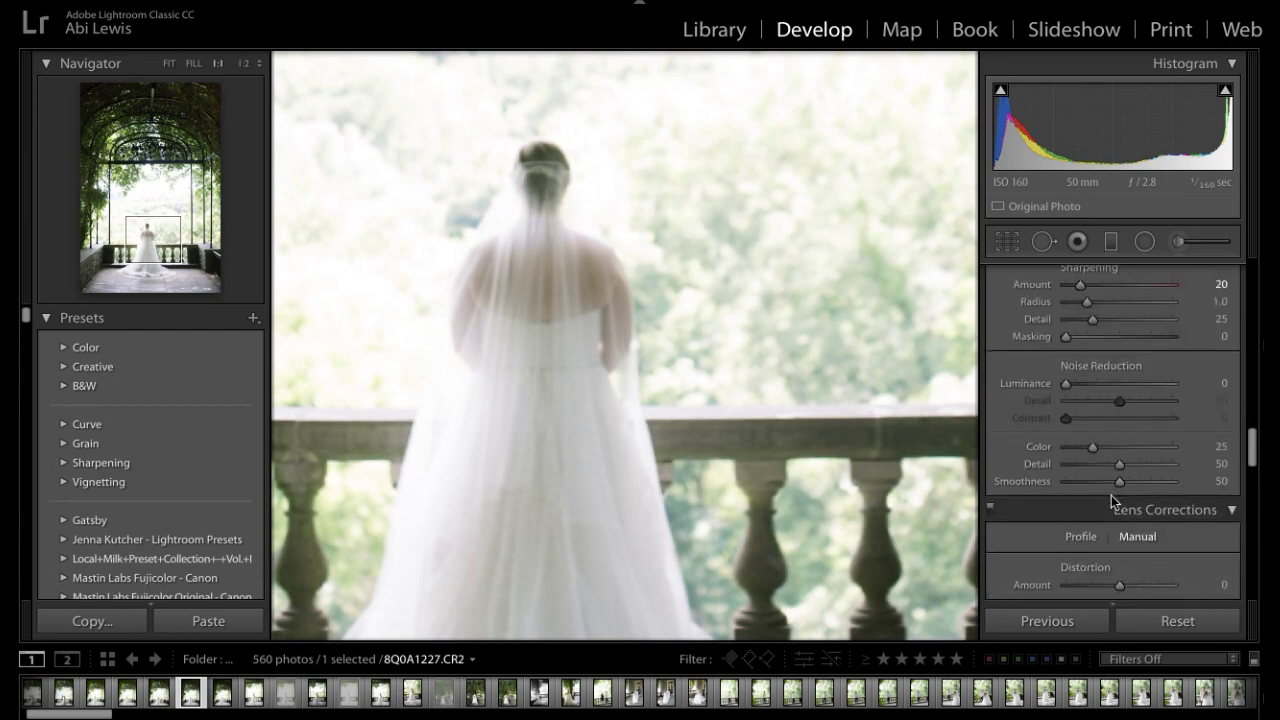
left_click(1220, 383)
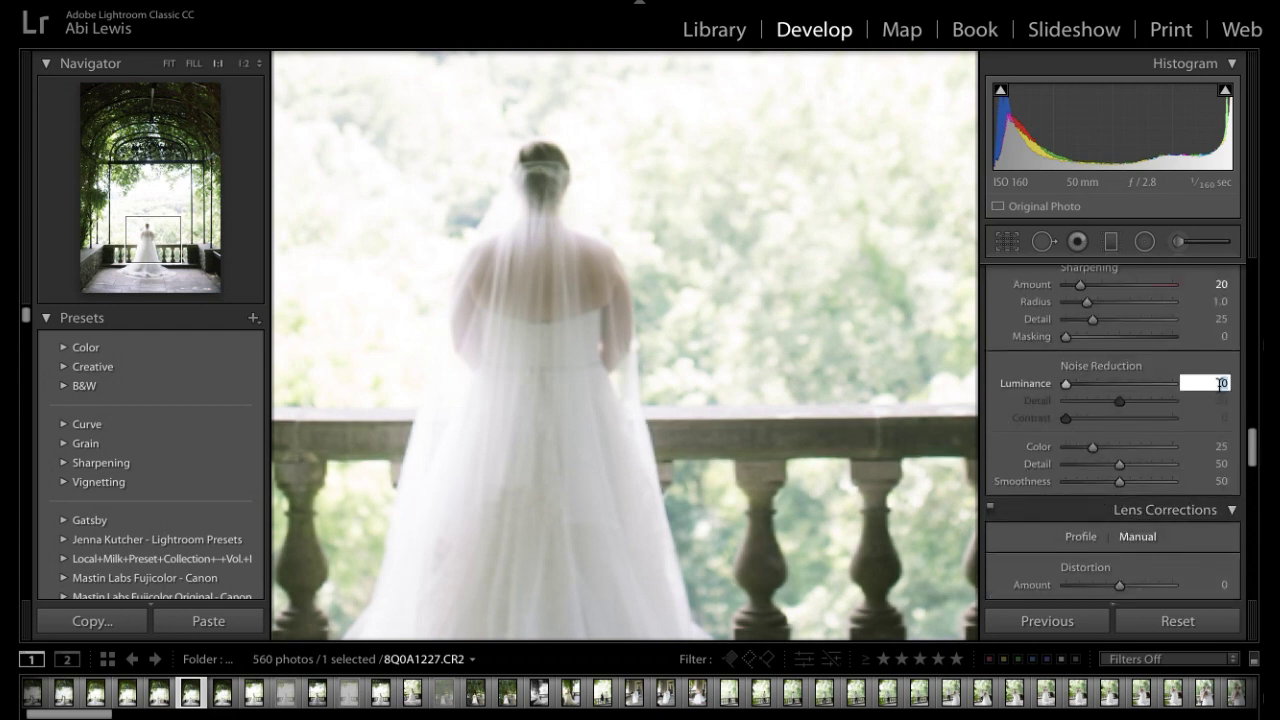
type("10")
key("Return")
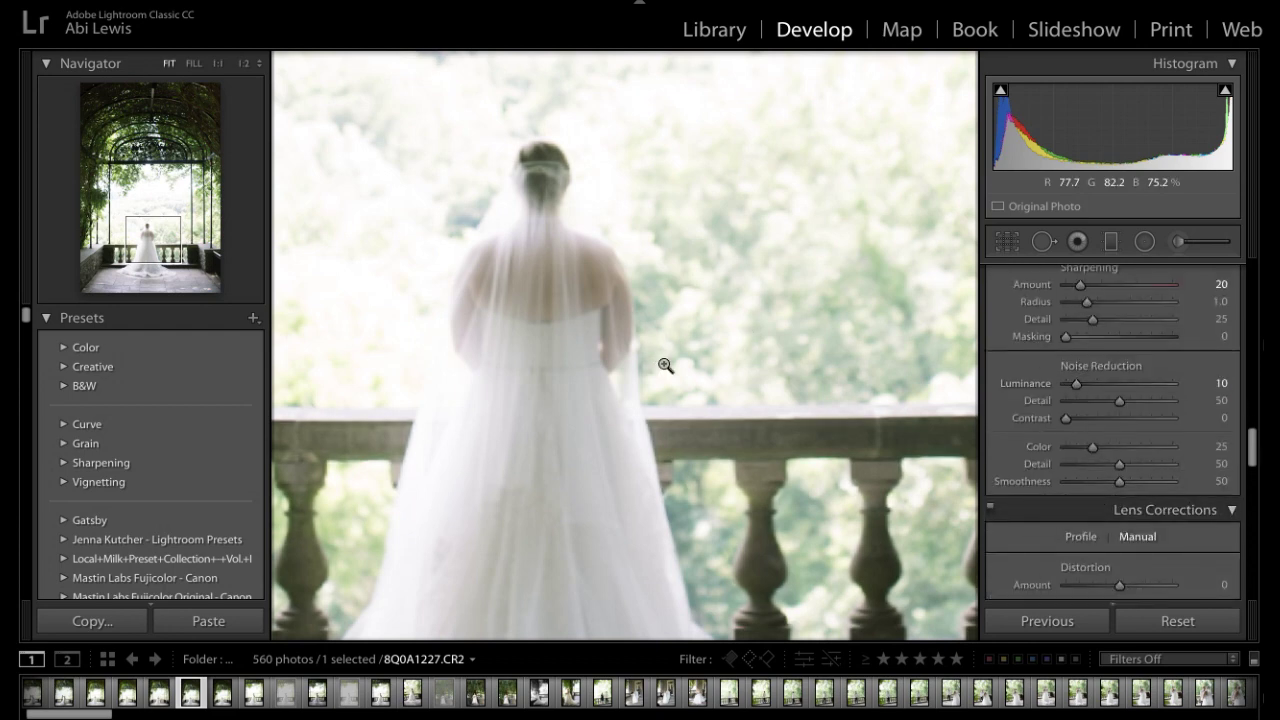
left_click(663, 363)
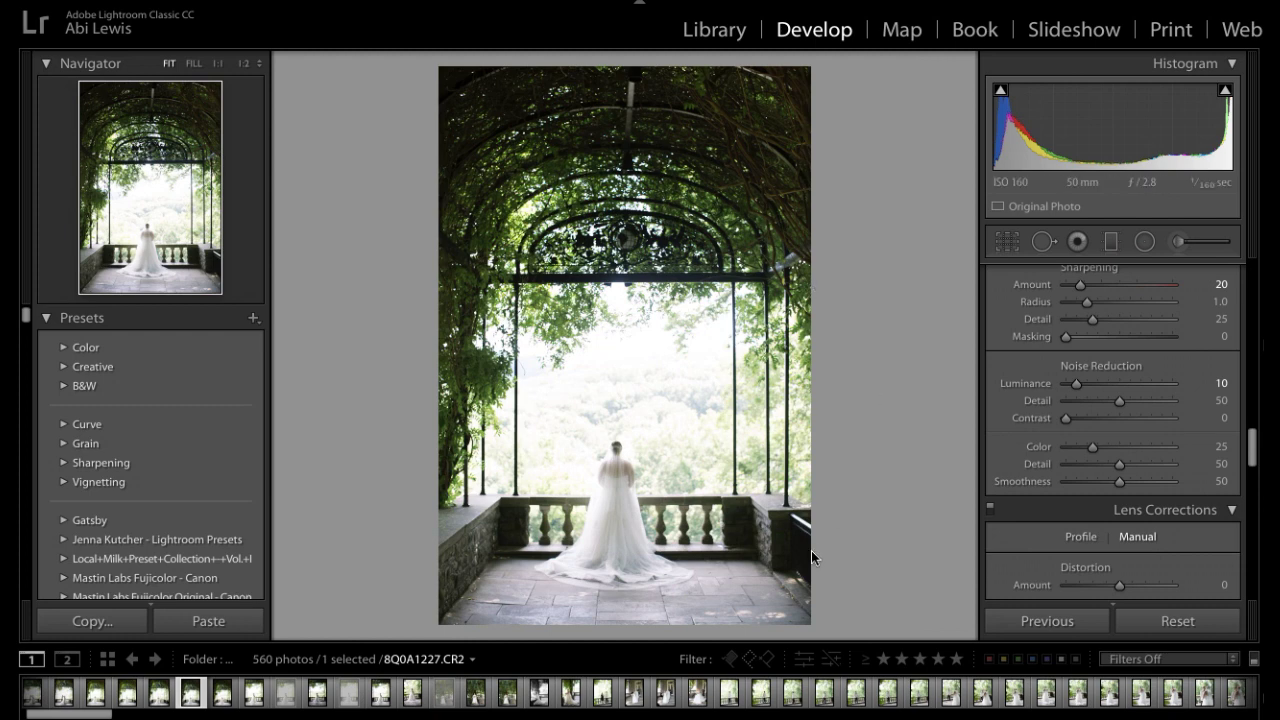
left_click(1006, 242)
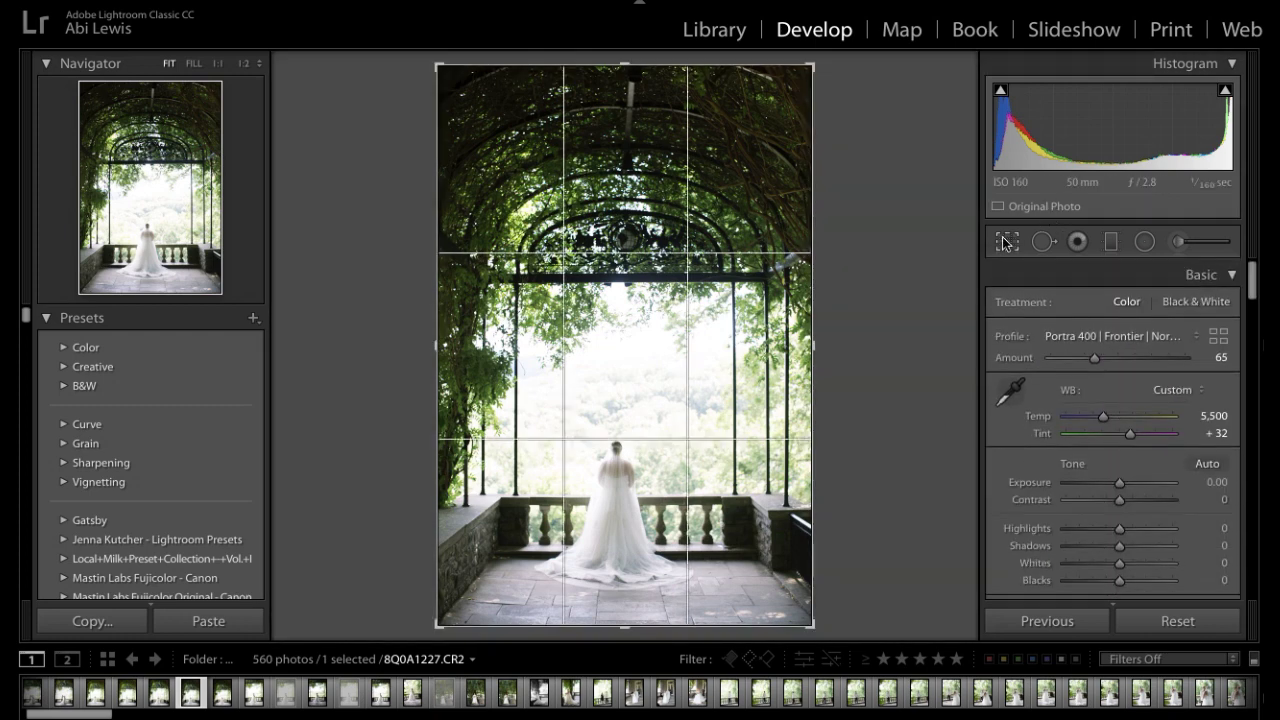
Step: Crop the photo to a 4 x 3 aspect with a slight straightening rotation
left_click(1168, 307)
left_click(1156, 421)
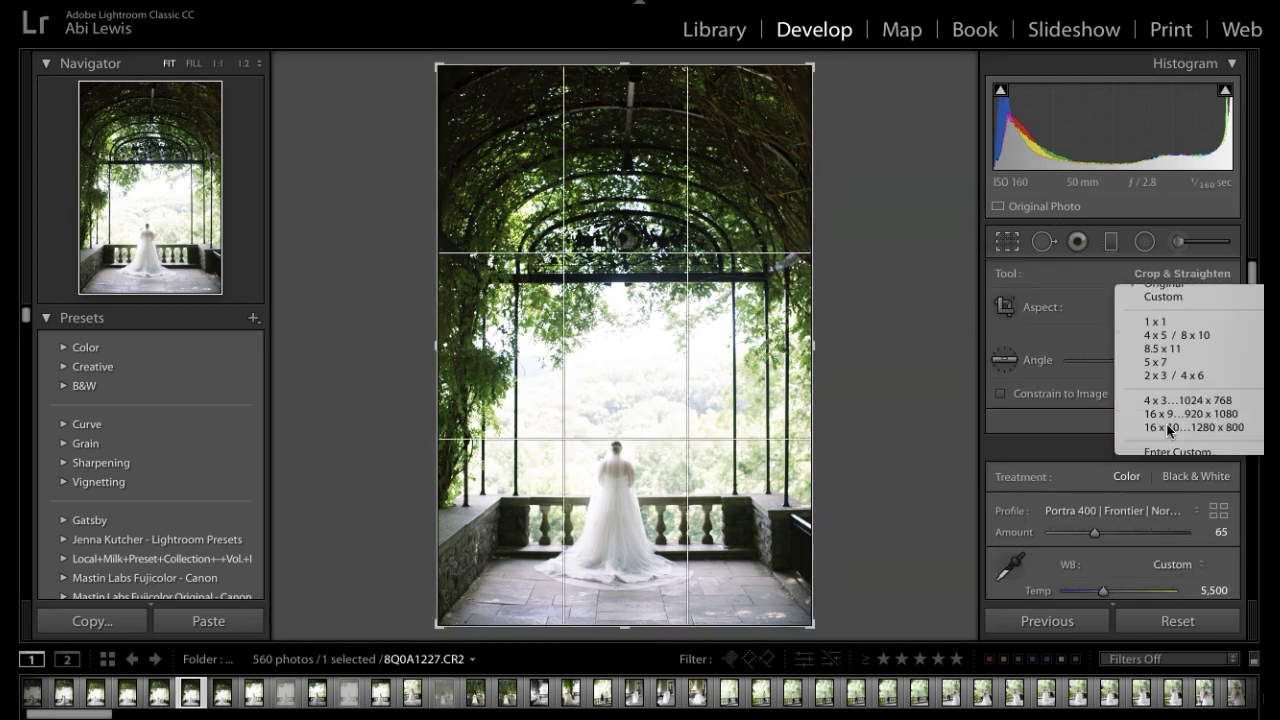
left_click_drag(664, 461, 664, 448)
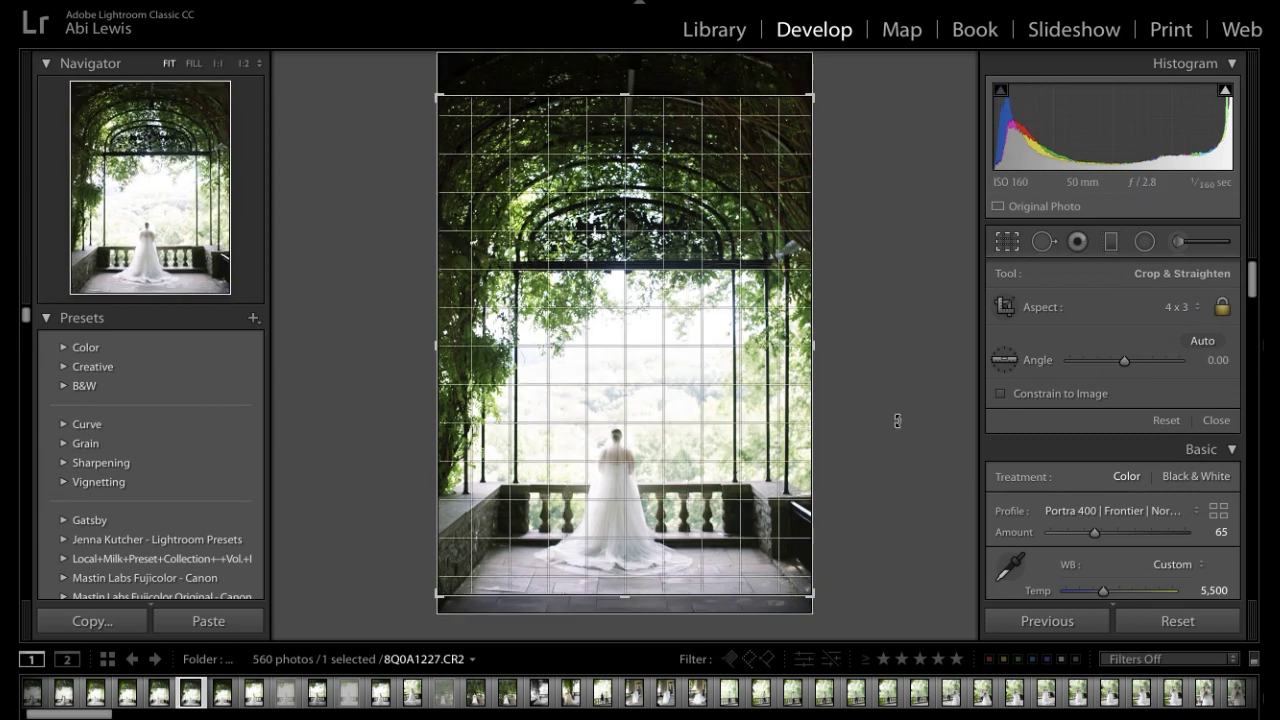
left_click_drag(897, 420, 901, 409)
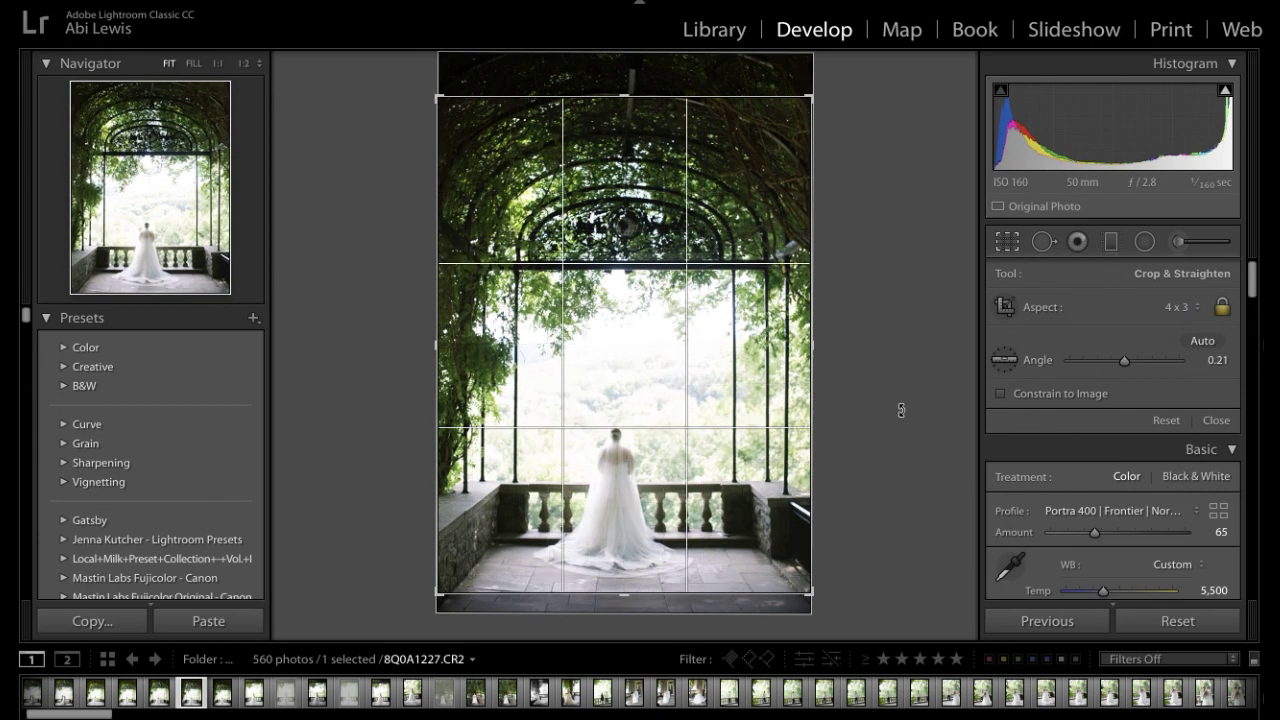
left_click(1008, 250)
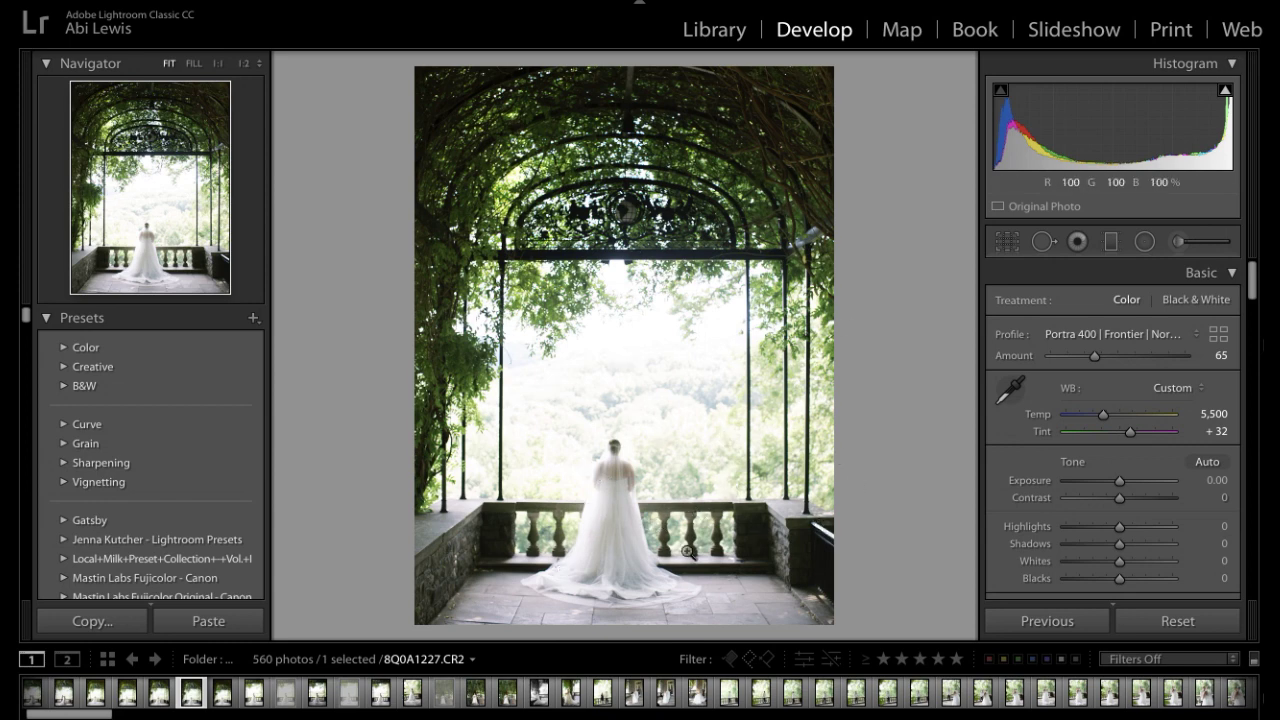
Step: Tighten the crop from the top with a small rotation, then reset all edits to defaults
left_click(1002, 241)
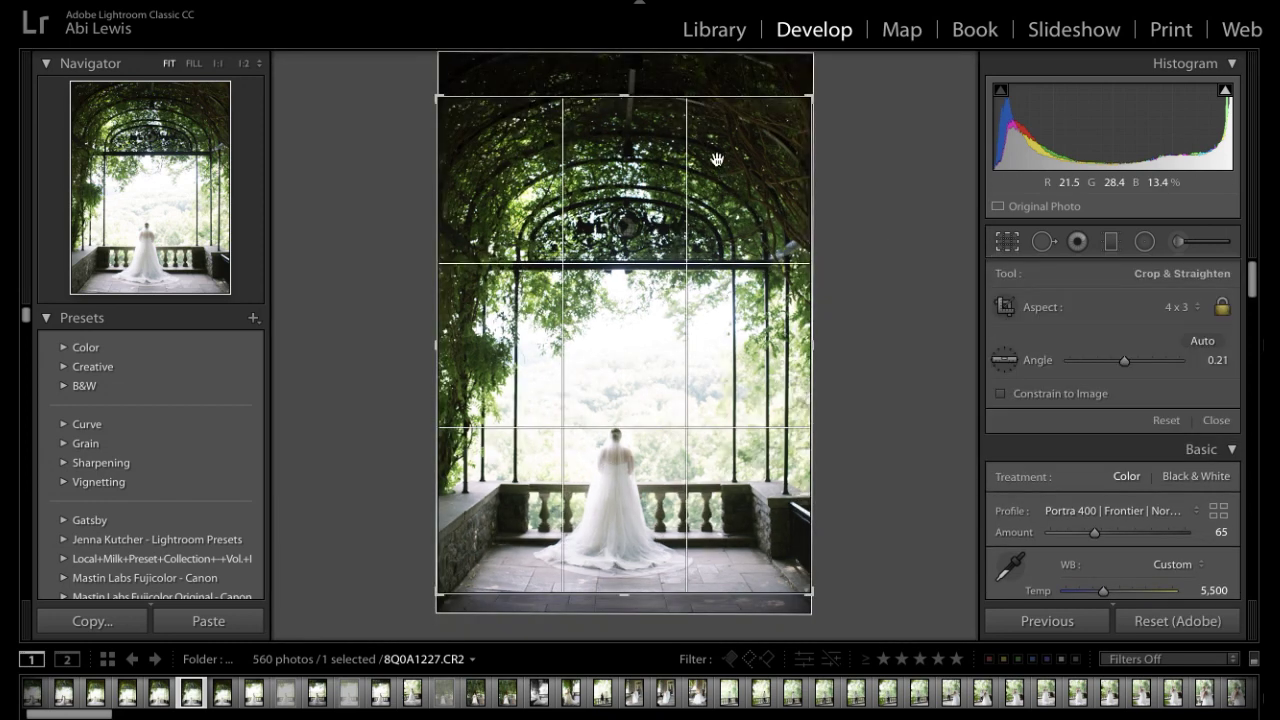
left_click_drag(727, 103, 720, 123)
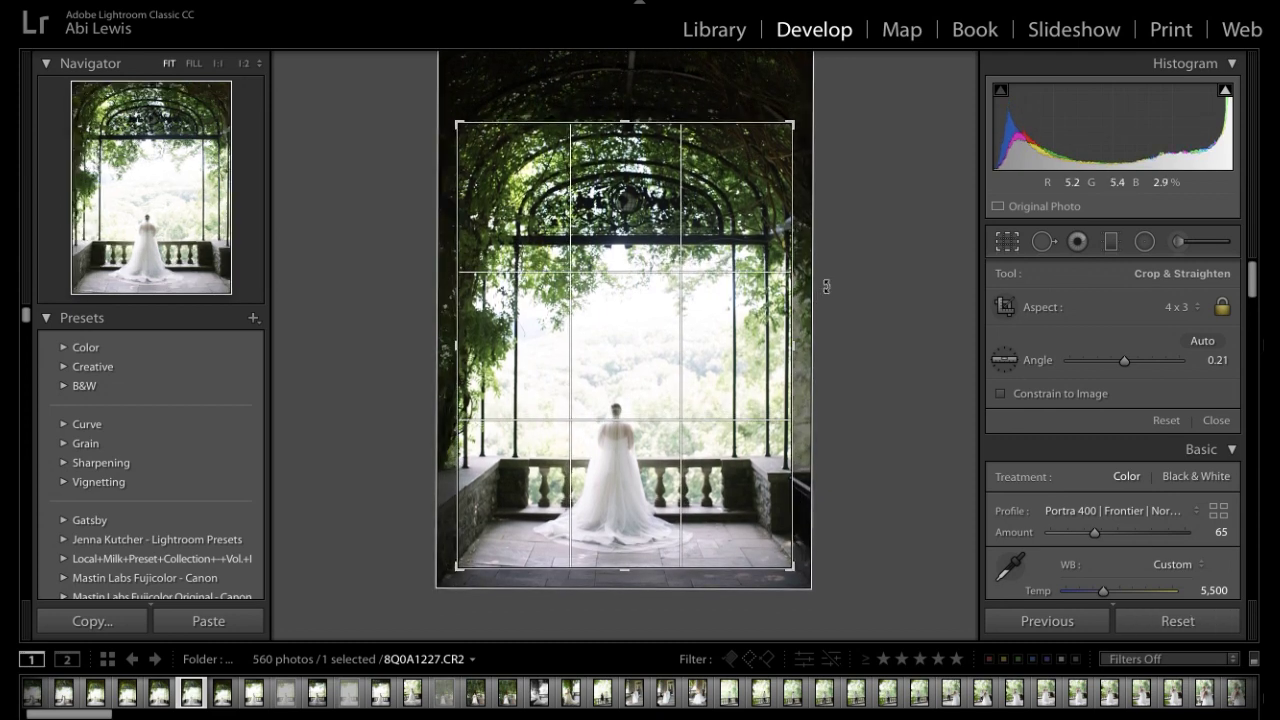
left_click_drag(850, 296, 849, 301)
left_click_drag(666, 331, 727, 311)
left_click(1012, 238)
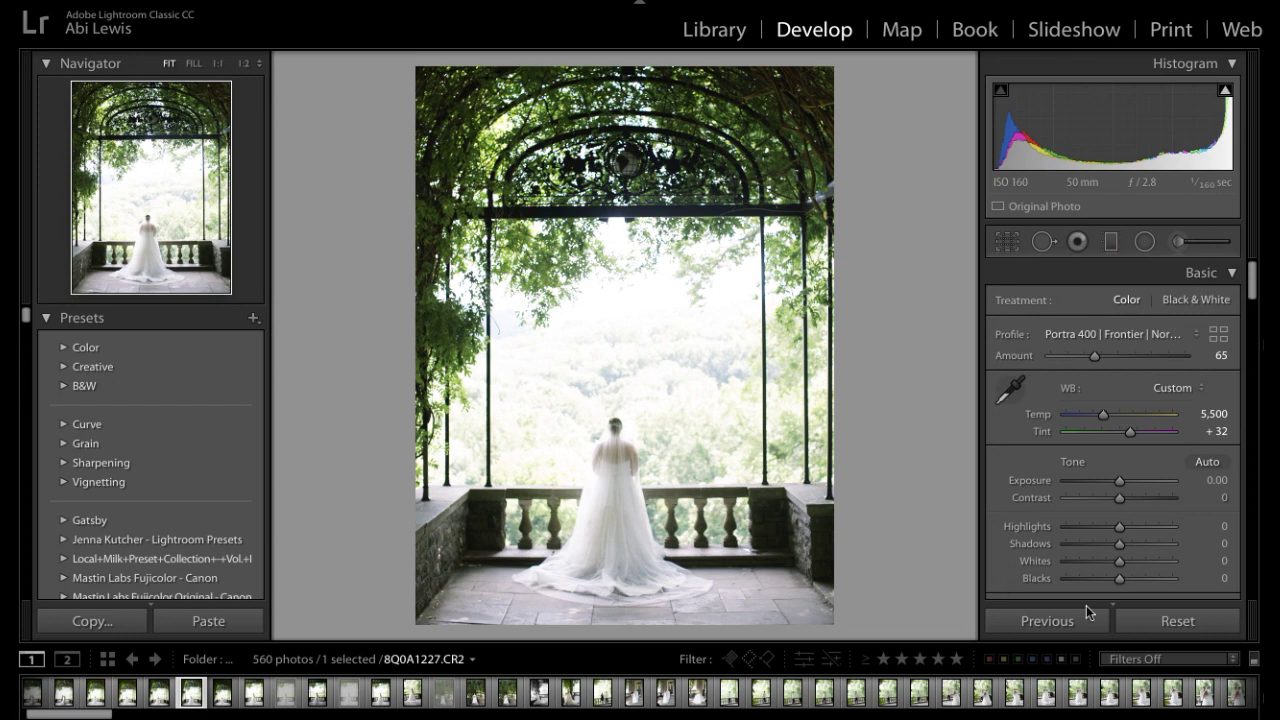
left_click(1133, 625)
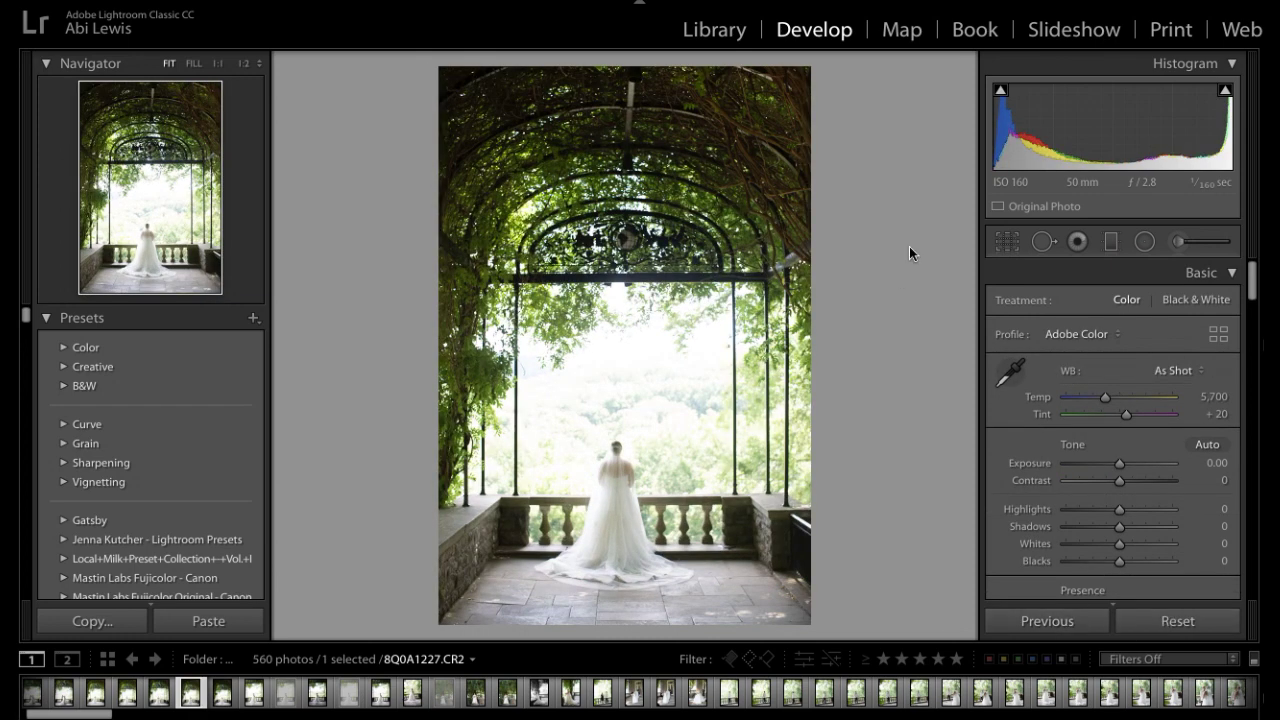
Step: Undo the reset, then set Temp to 5,600 and Tint to +30
key("ctrl+z")
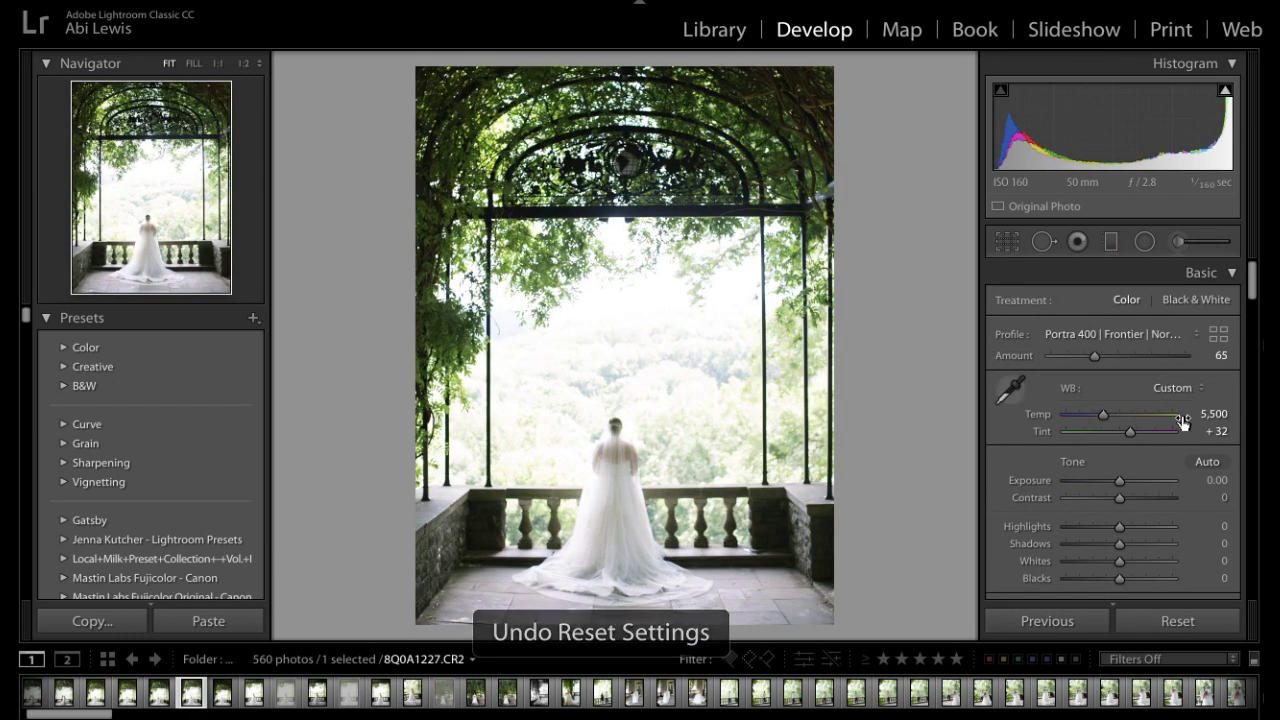
left_click(1182, 416)
type("5600")
key("Return")
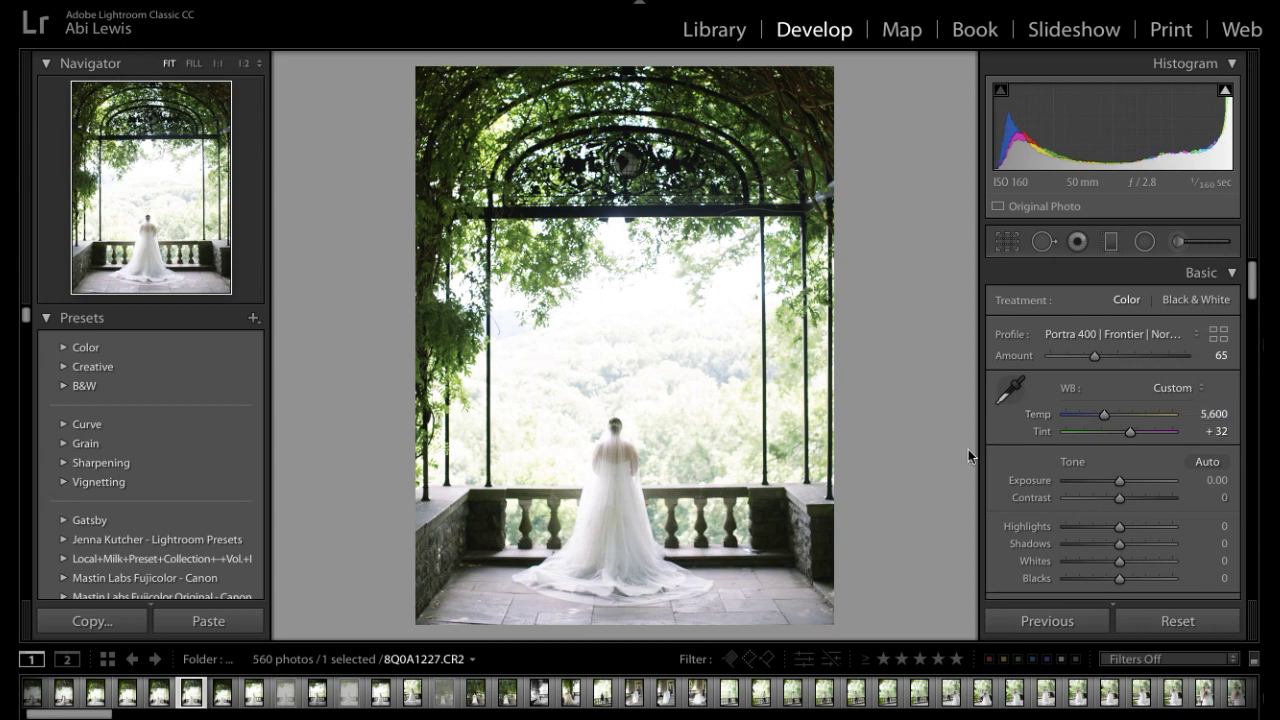
left_click(1201, 430)
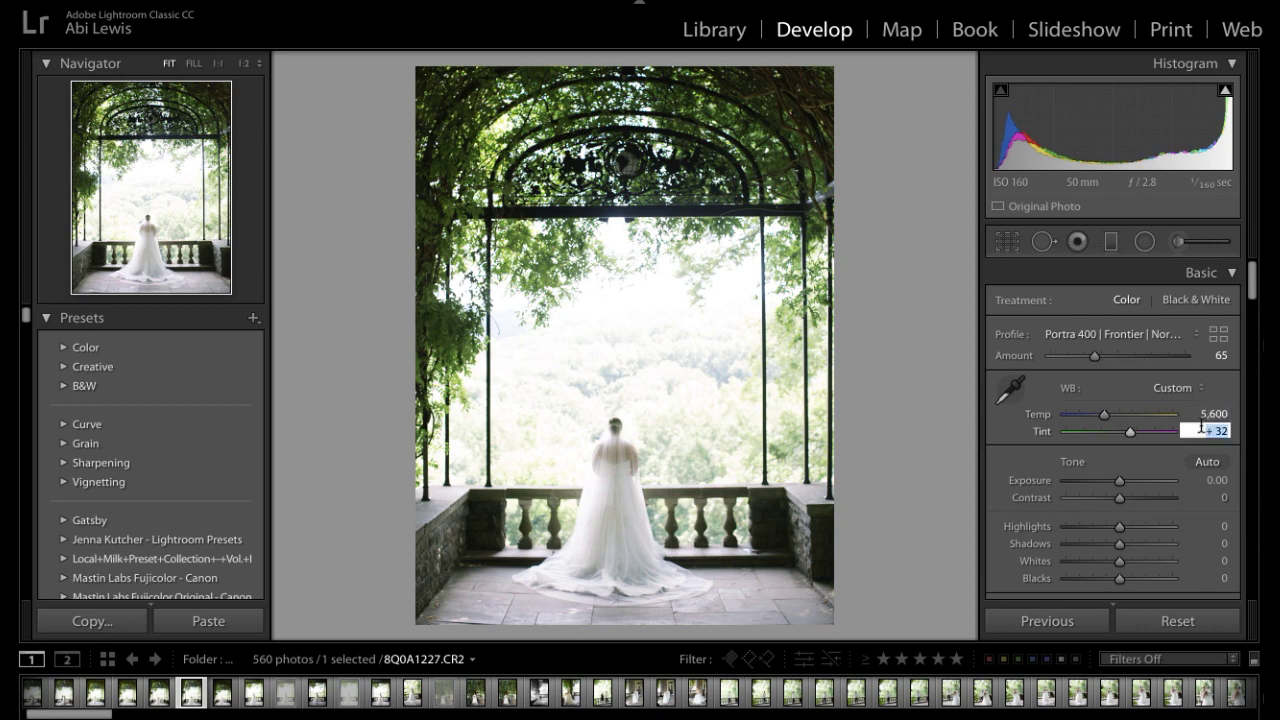
type("30")
key("Return")
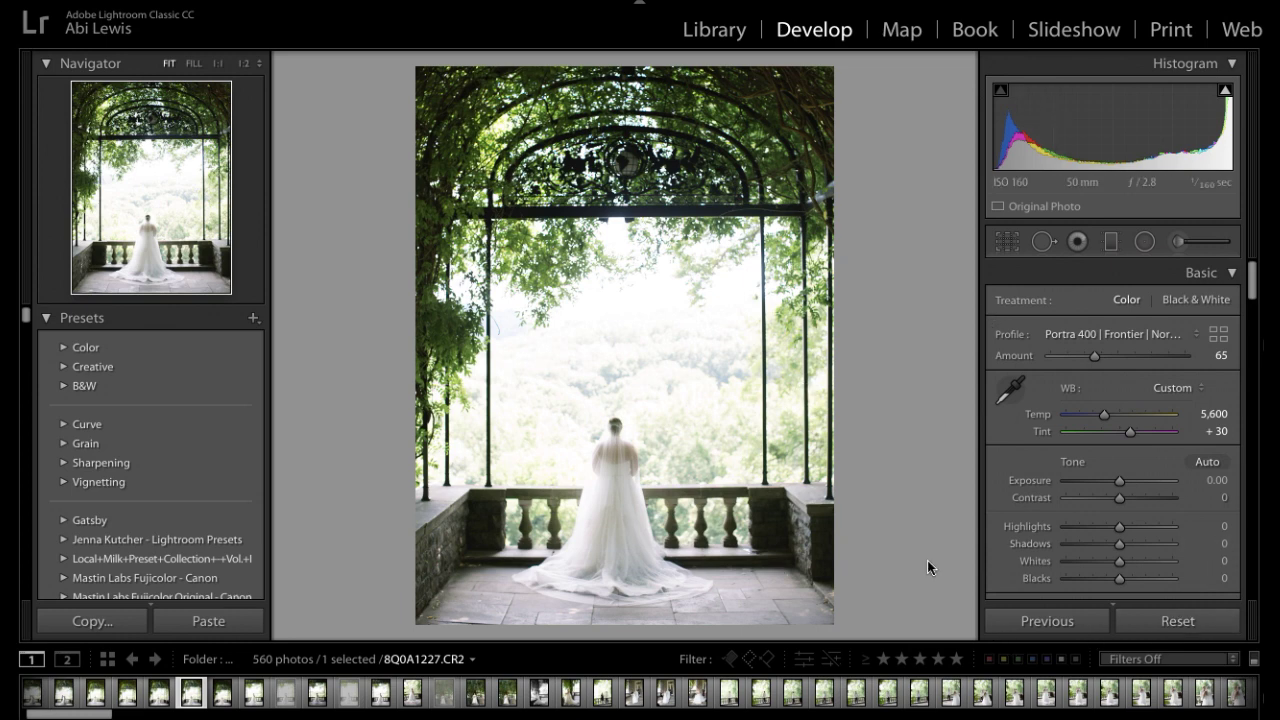
Step: Compare with the unedited photo twice, restore the edits, and set Temp to 5,700
left_click(1193, 625)
key("ctrl+z")
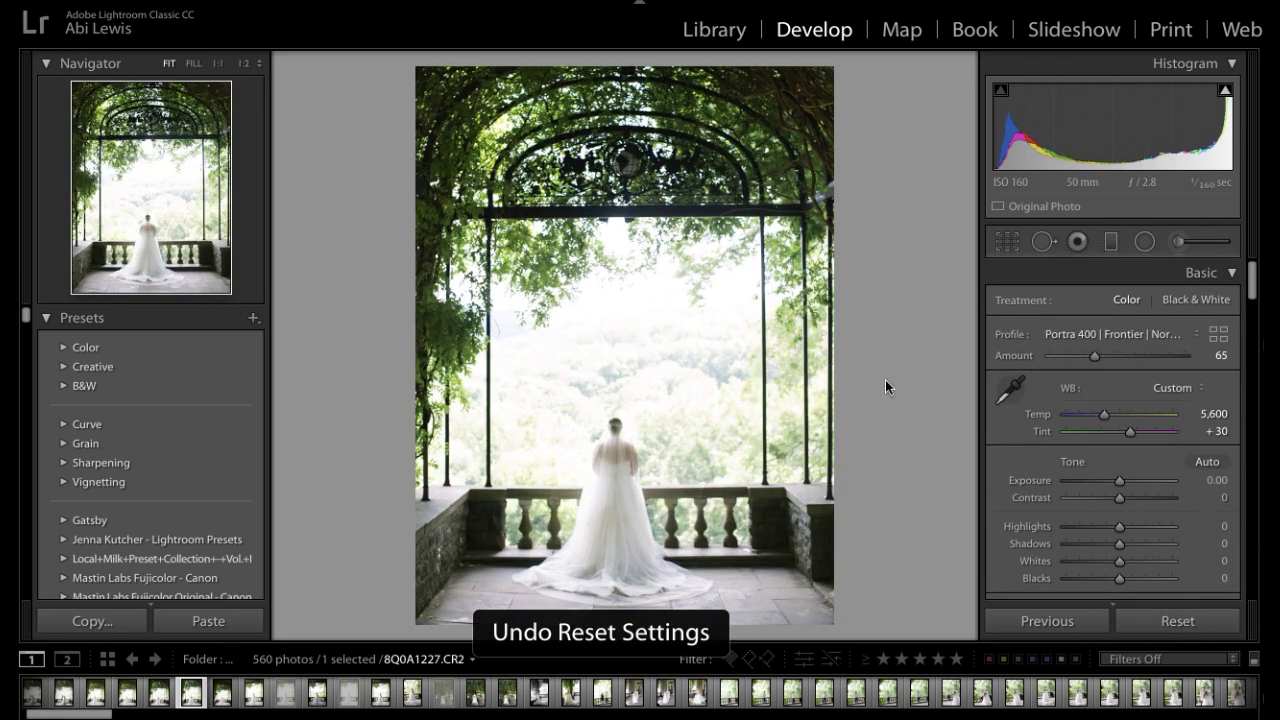
left_click(1180, 630)
key("ctrl+z")
left_click(1214, 413)
key("Return")
key("Return")
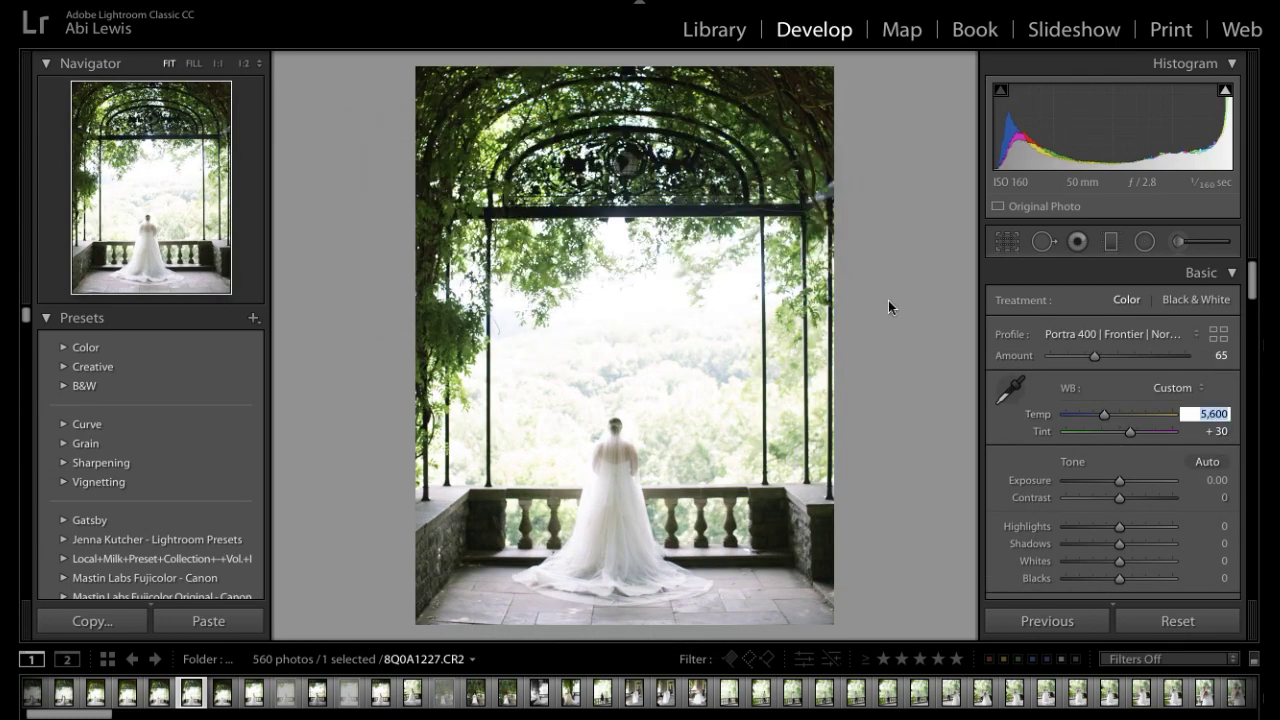
key("Return")
key("Return")
type("5700")
key("Return")
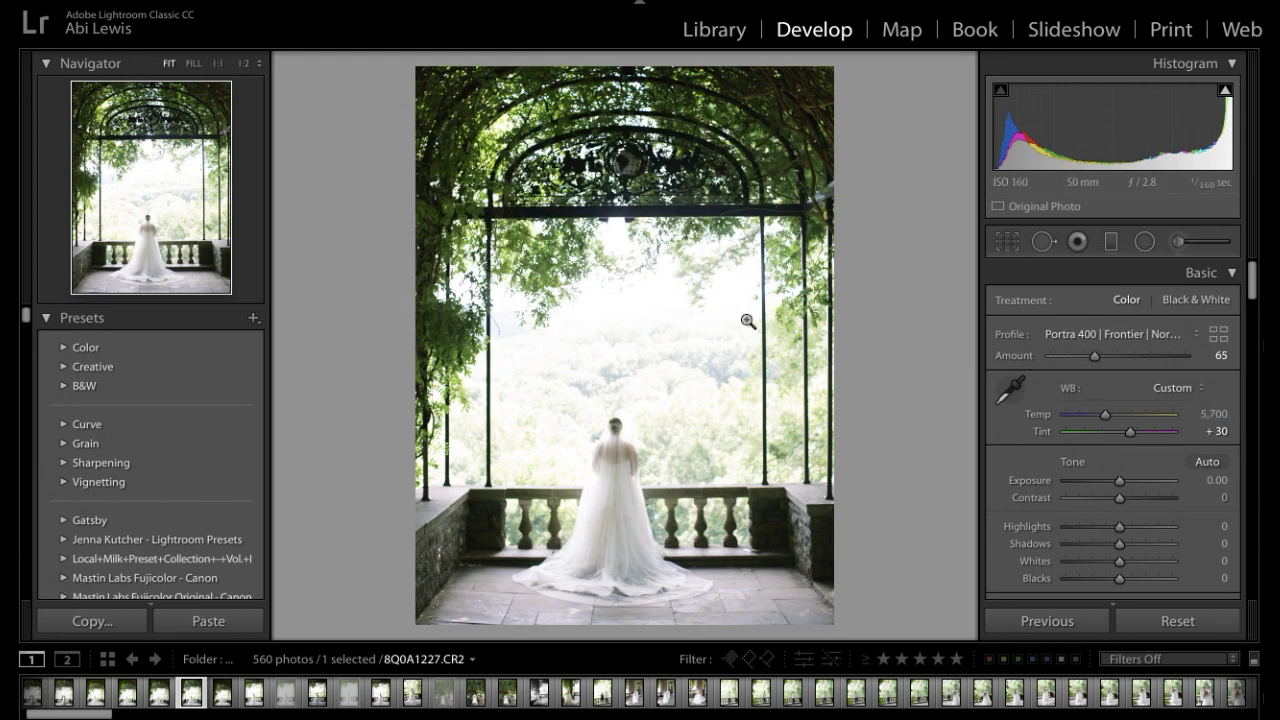
Step: Scroll the right panel down past Detail and Lens Corrections to the Transform panel
scroll(1093, 455, "down", 6)
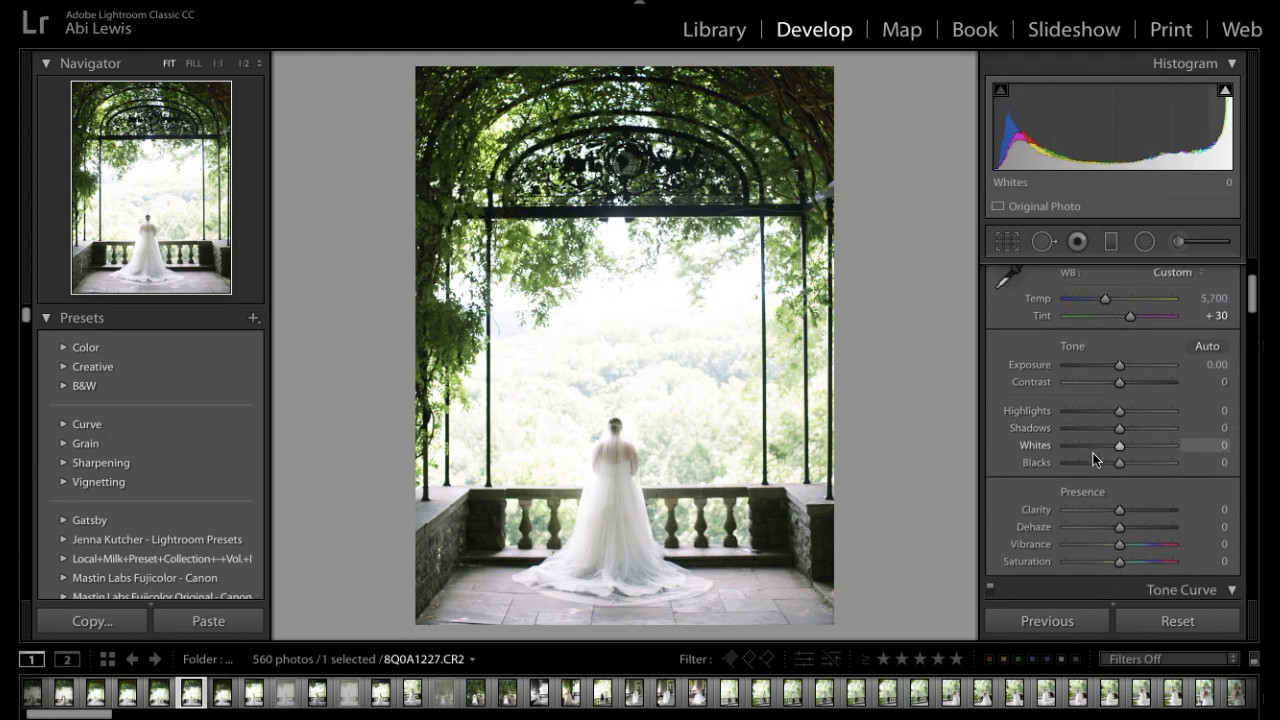
scroll(1093, 457, "down", 10)
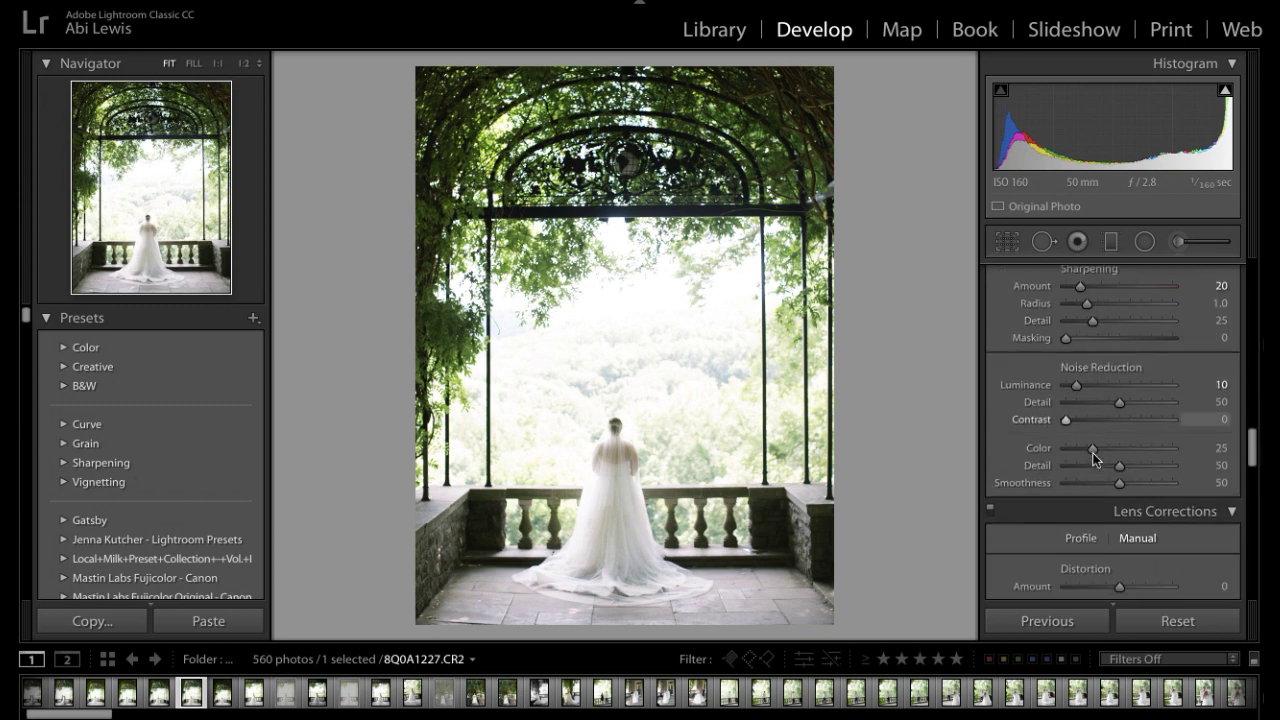
scroll(1093, 458, "down", 3)
scroll(1093, 458, "up", 2)
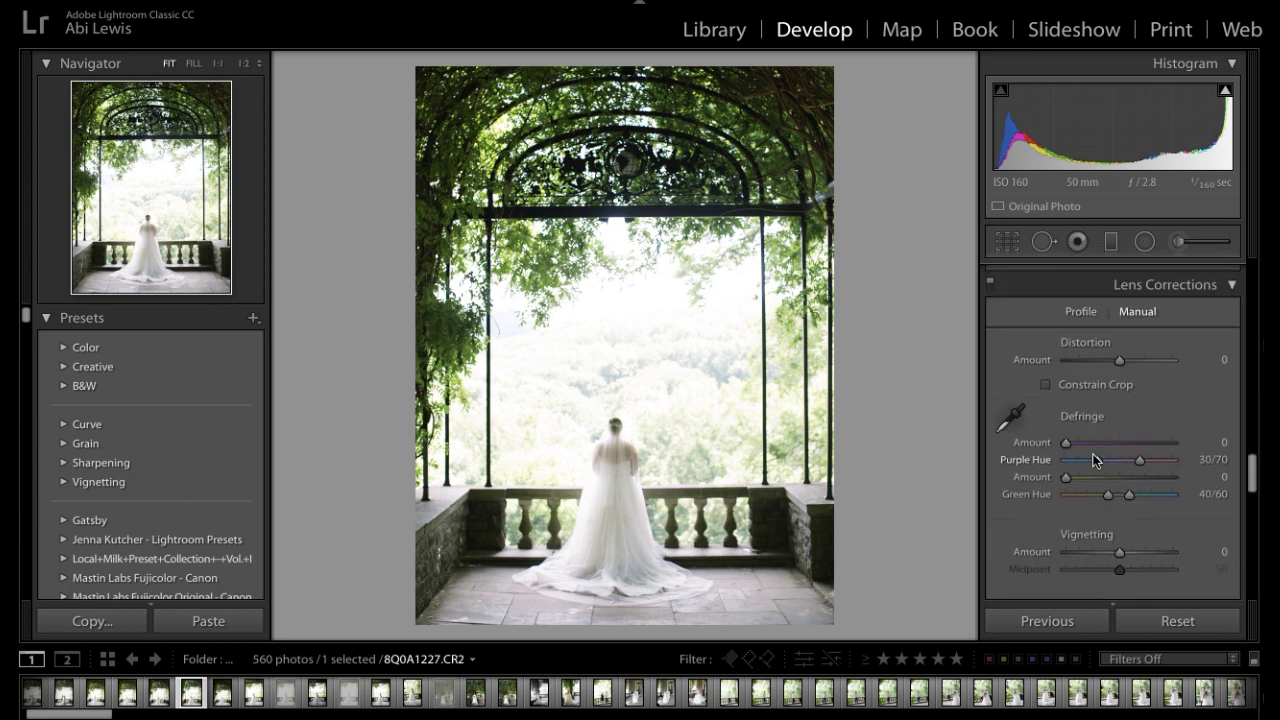
scroll(1093, 456, "down", 2)
scroll(1093, 454, "down", 5)
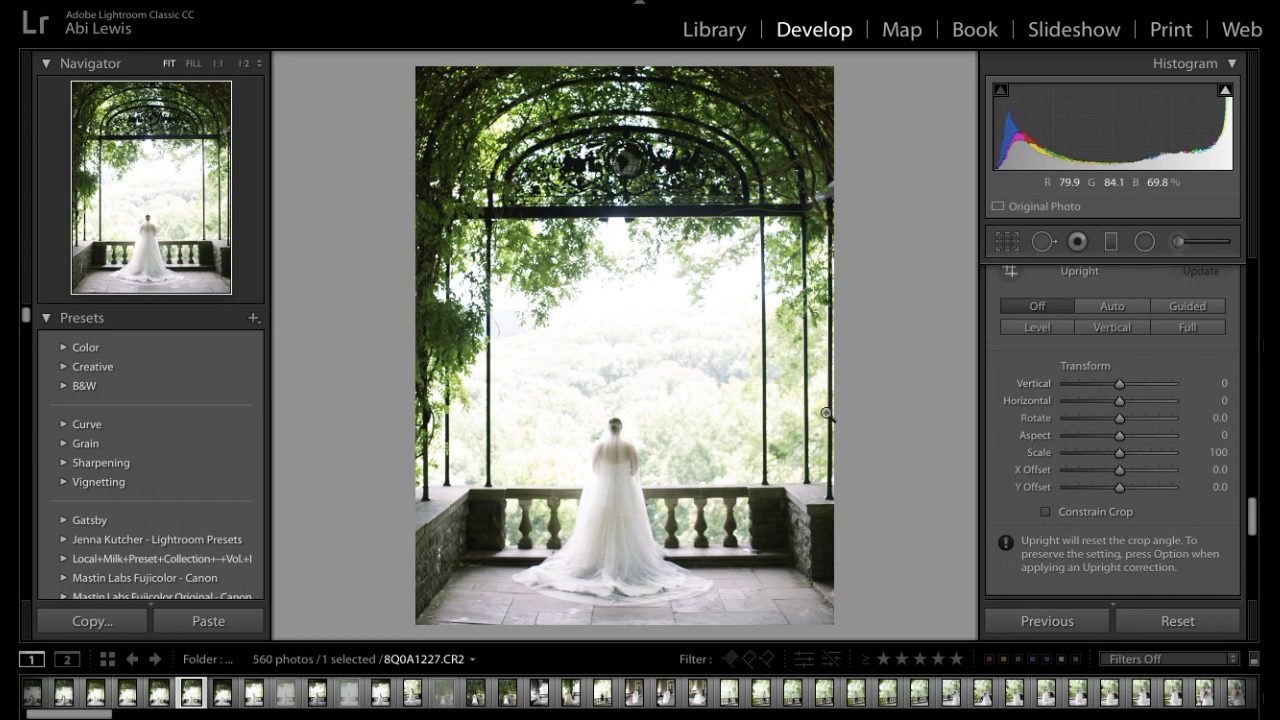
Step: Try Vertical perspective +10 and +50, undoing each to keep it at 0
left_click(1218, 383)
type("10")
key("Return")
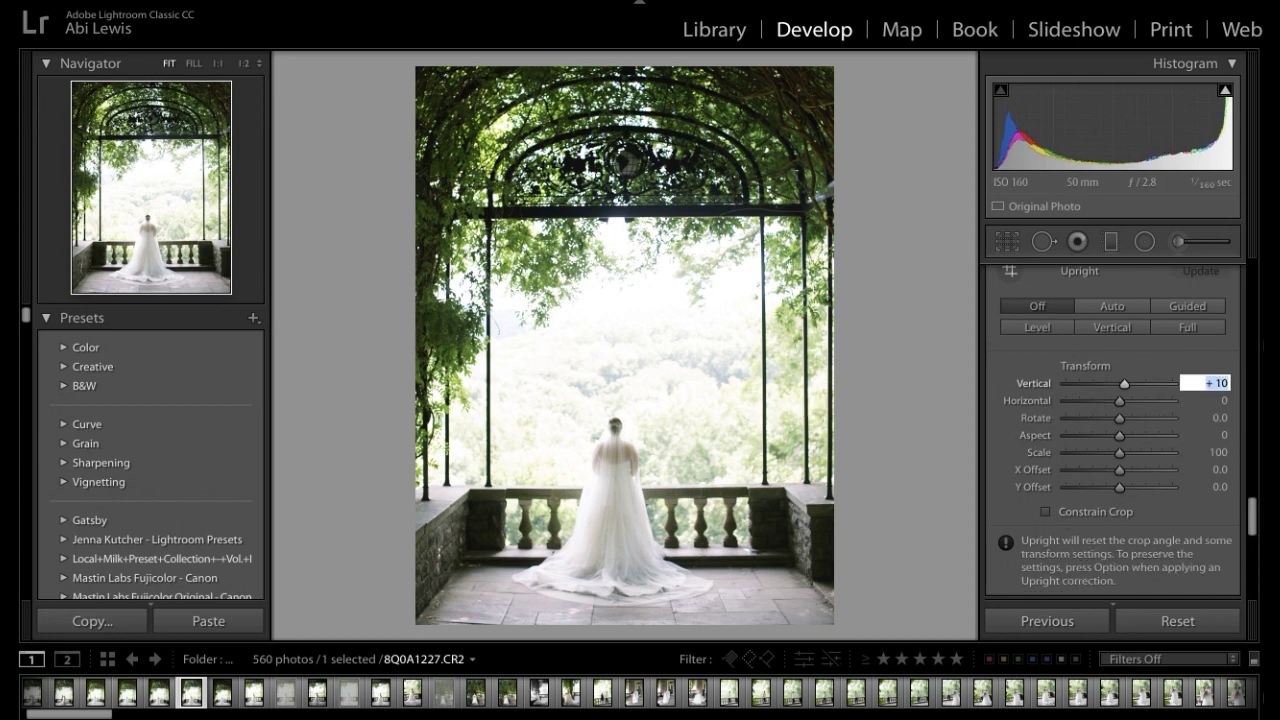
key("ctrl+z")
left_click(1218, 383)
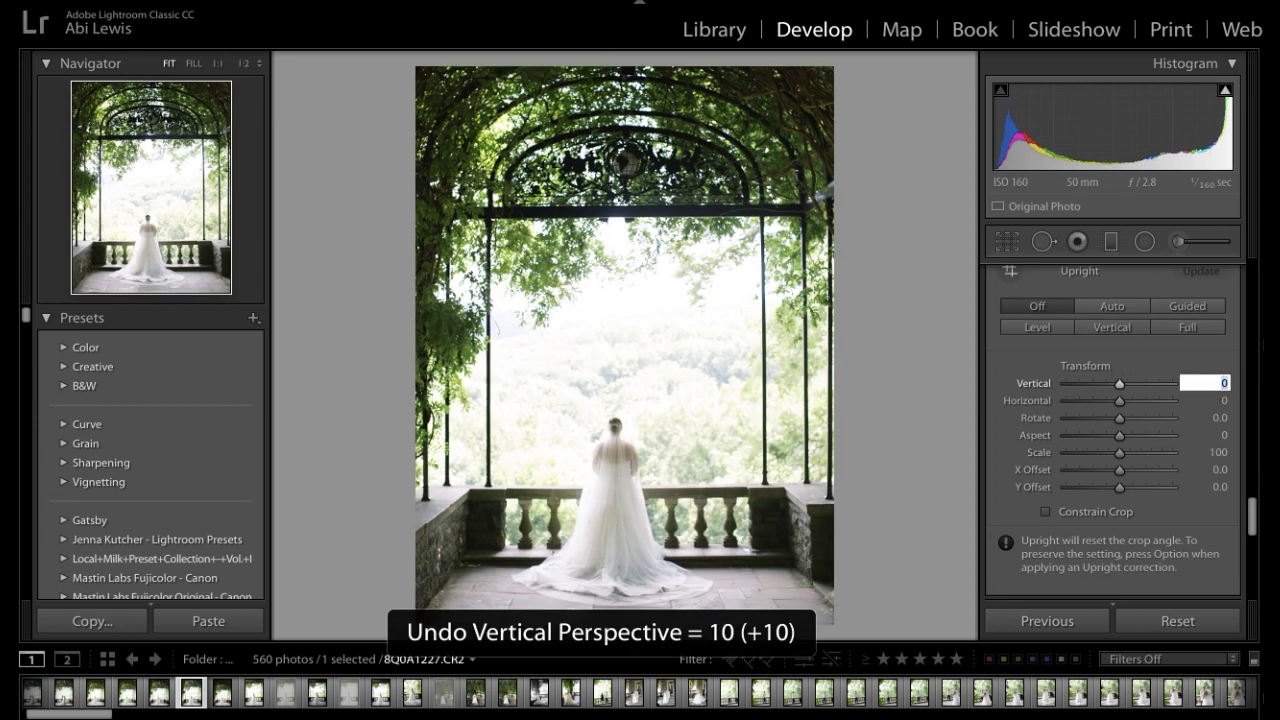
type("50")
key("Return")
key("ctrl+z")
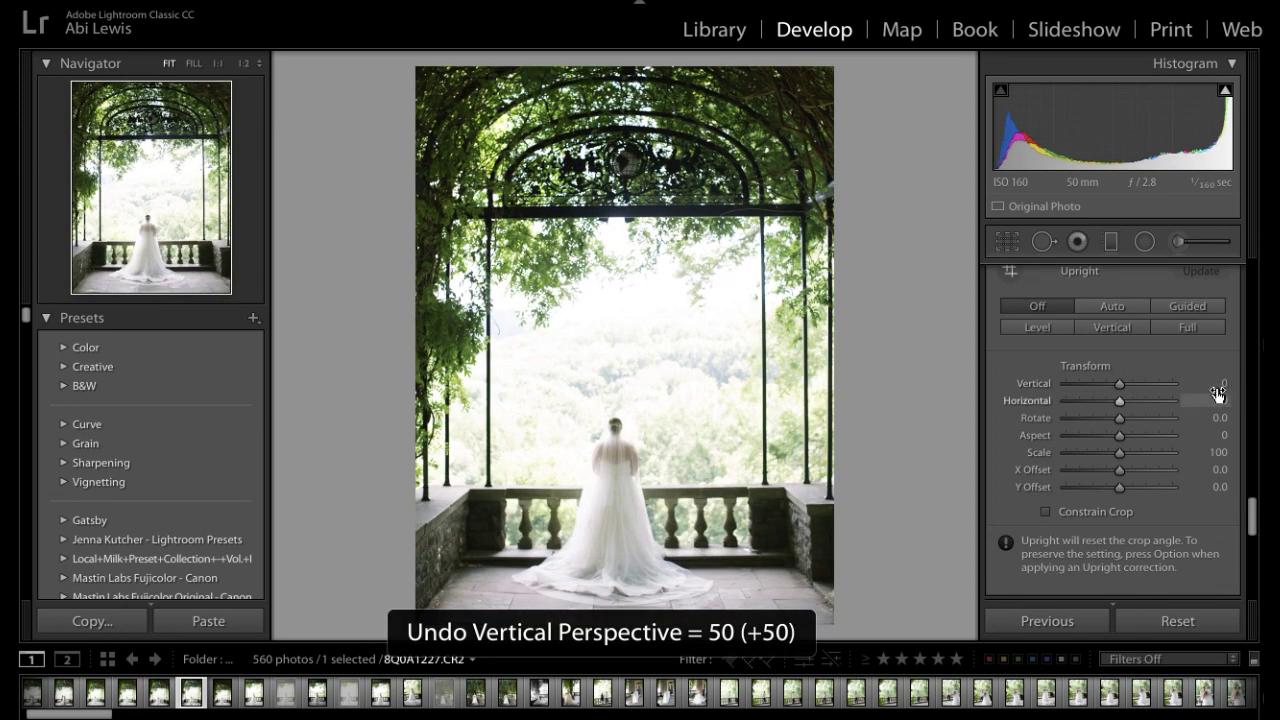
Step: Set Horizontal perspective to −5 after trying +5
left_click(1210, 400)
type("5")
key("Return")
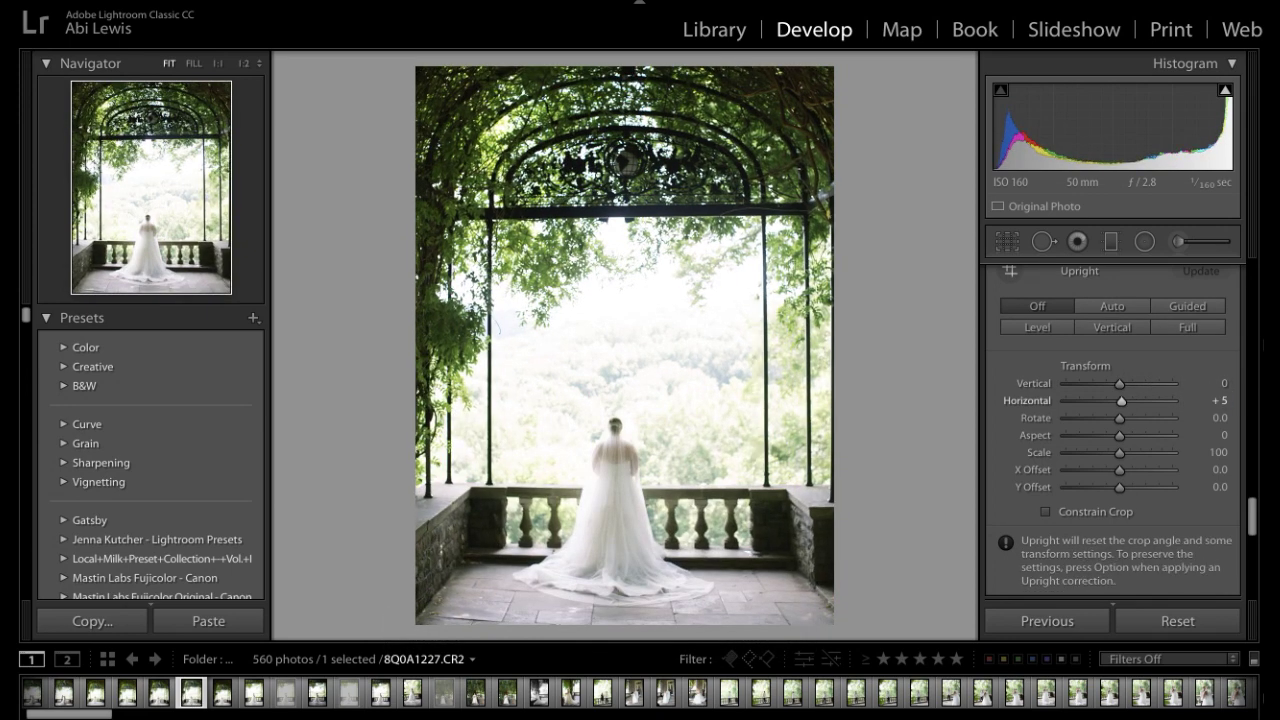
left_click(1215, 400)
type("-5")
key("Return")
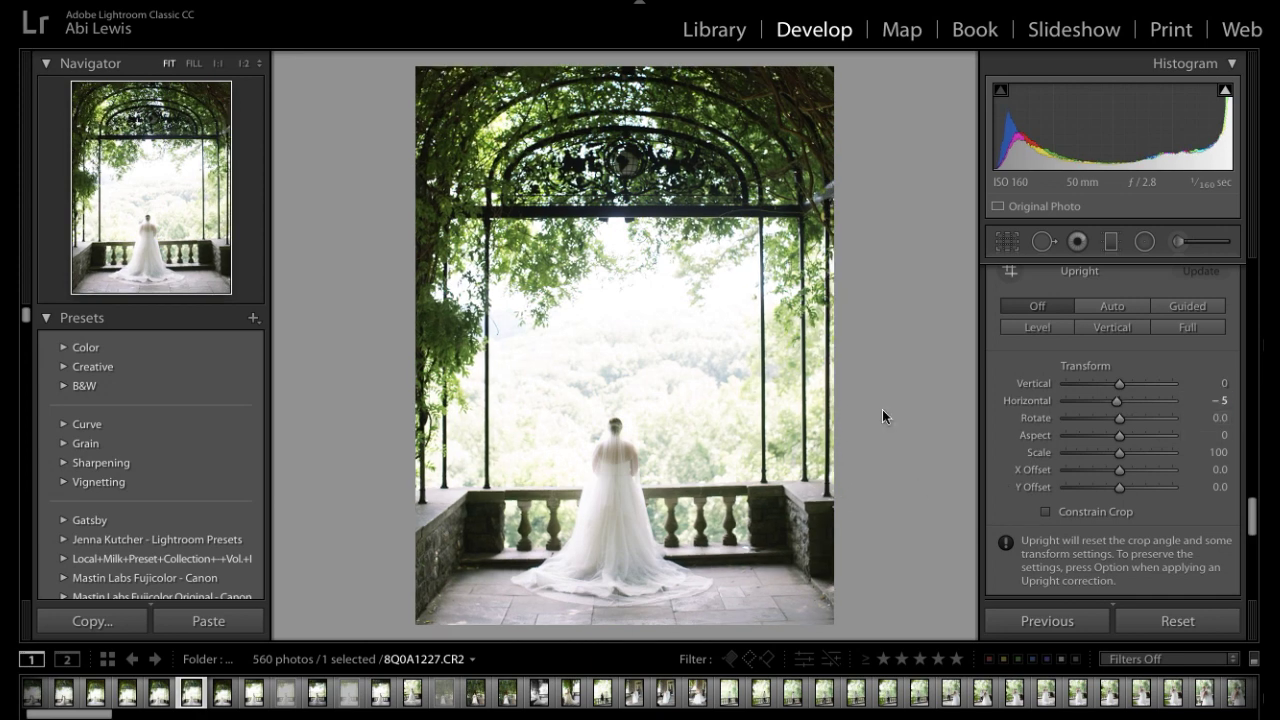
left_click(1010, 271)
key("r")
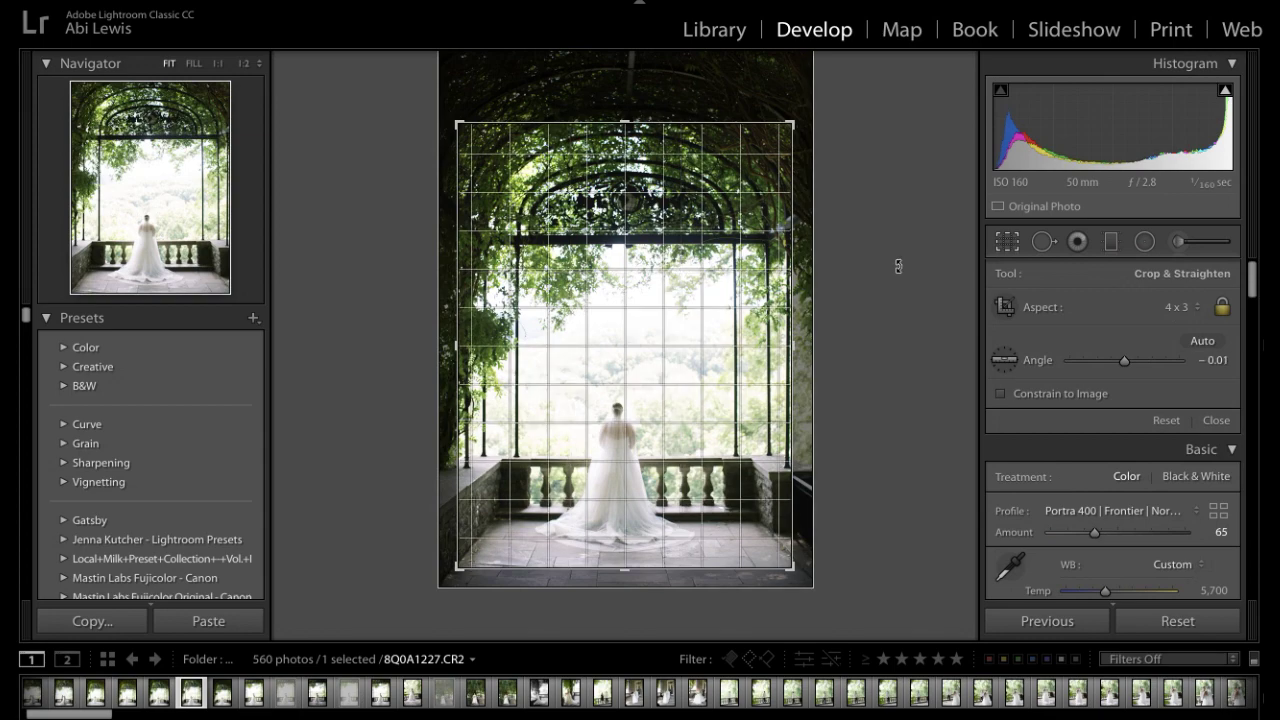
Step: Close the crop overlay, check the bride at 1:1, then reopen and close Crop
left_click(1005, 244)
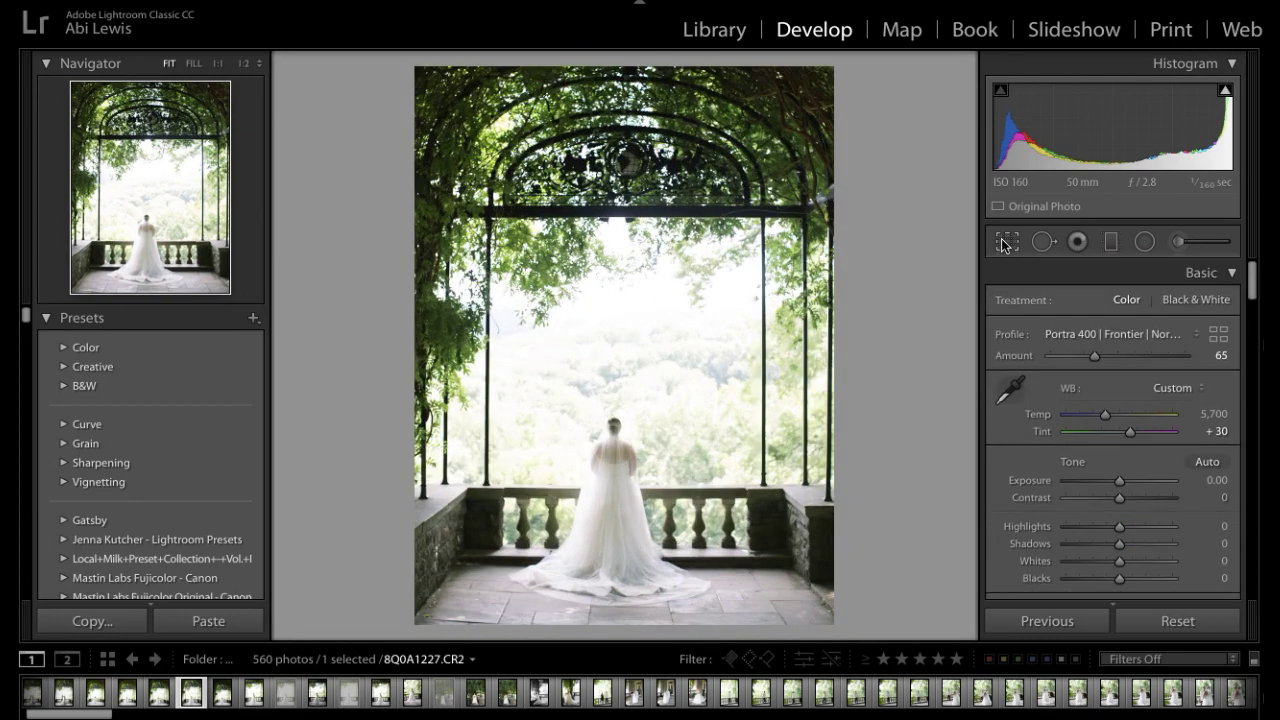
left_click(600, 503)
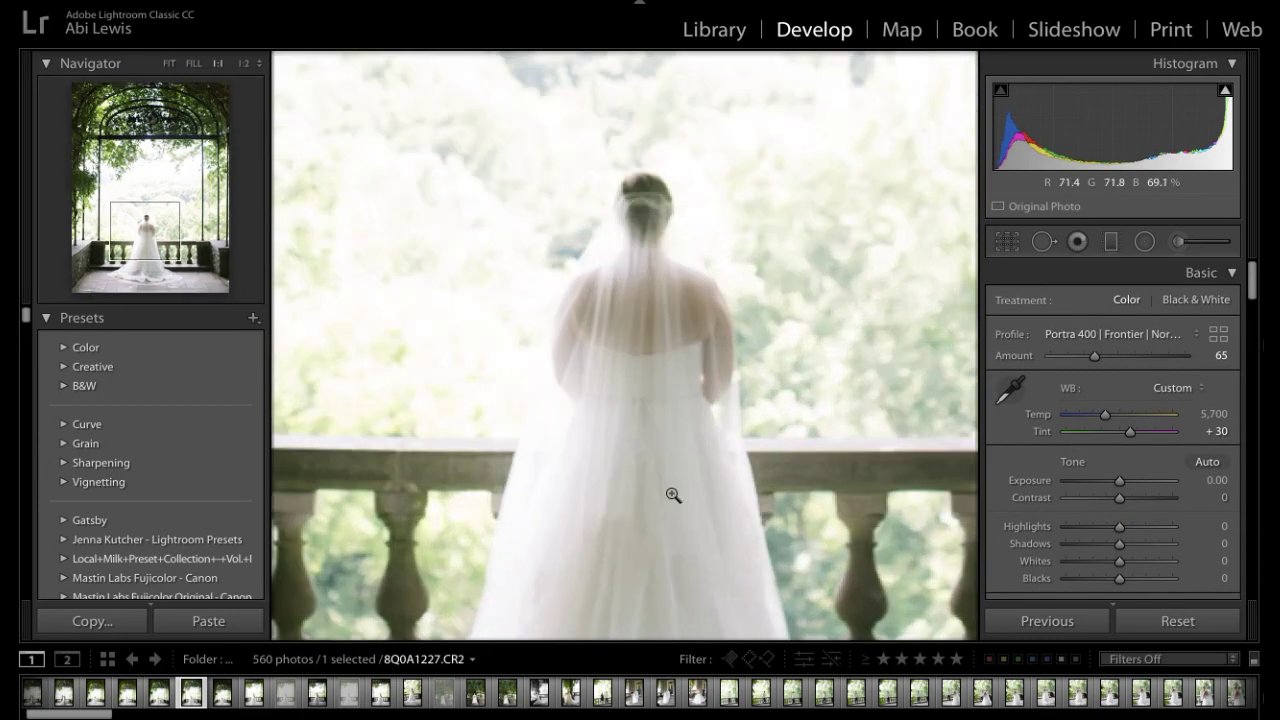
left_click(671, 494)
scroll(1138, 389, "up", 1)
scroll(1138, 394, "down", 1)
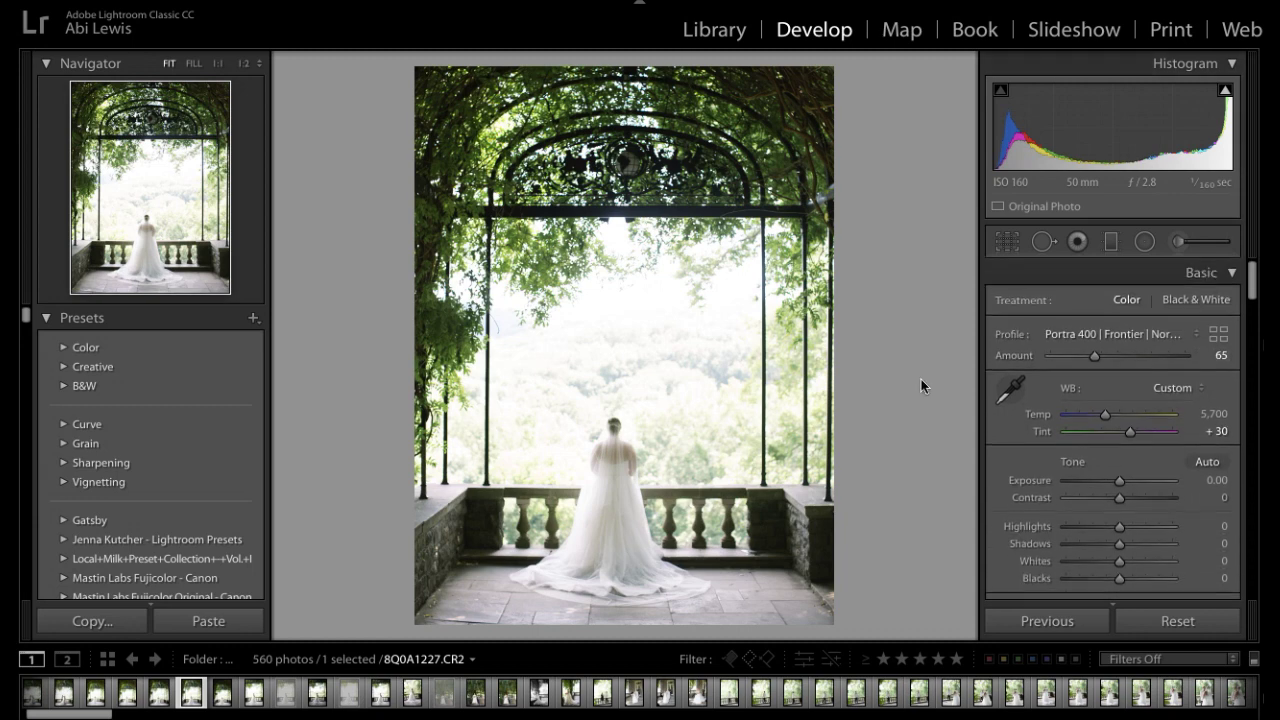
left_click(1043, 243)
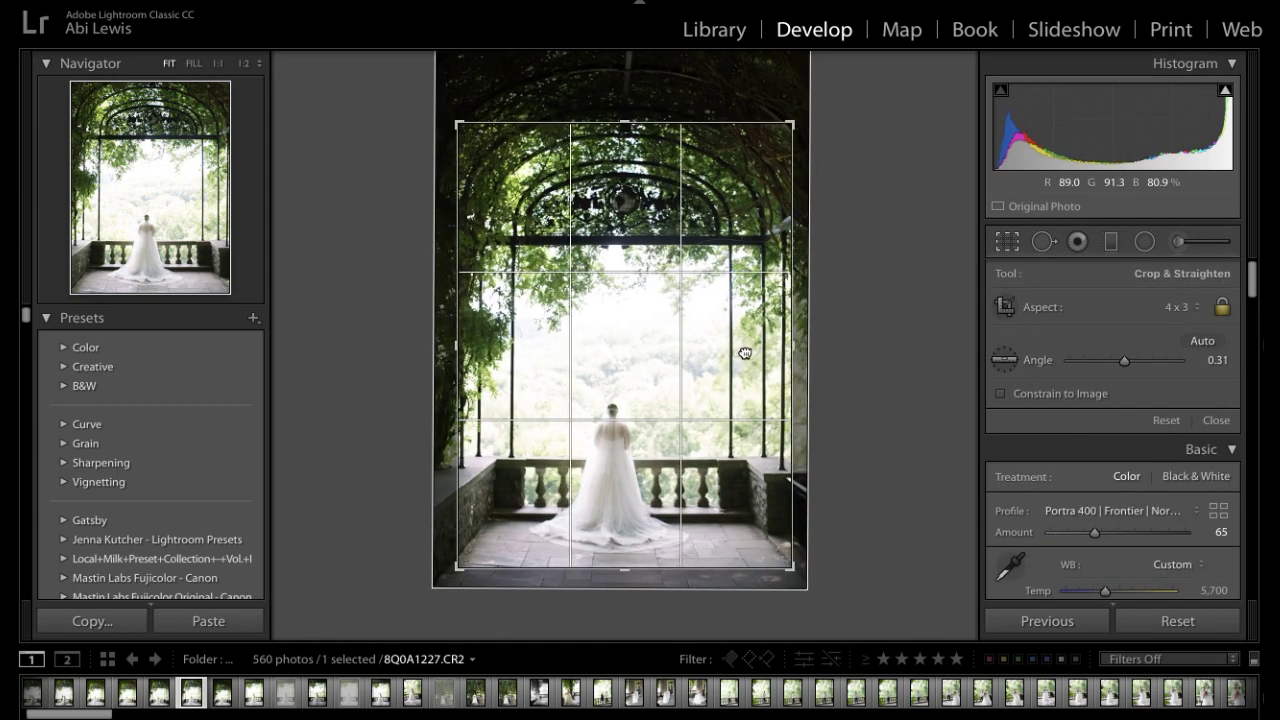
left_click(1027, 253)
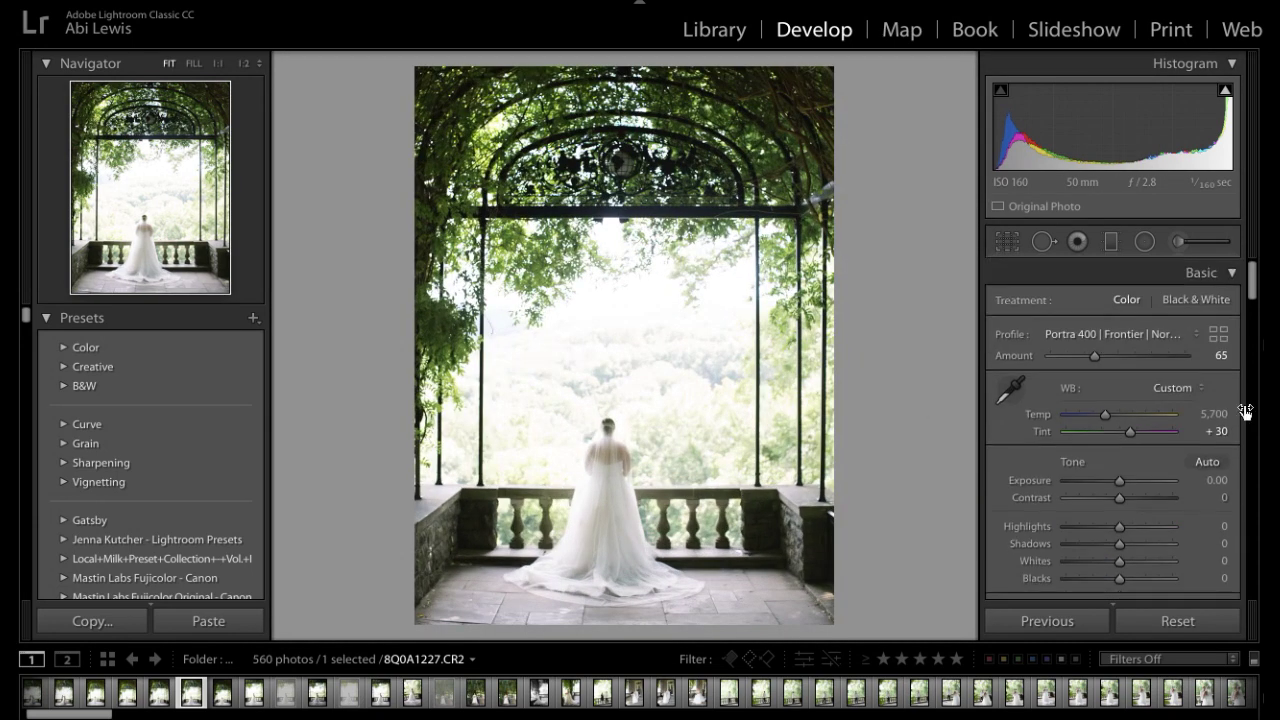
Step: Set Tint to +32 in the Basic panel and zoom the photo to 1:1
left_click(1221, 431)
type("32")
key("Return")
left_click(708, 562)
Step: Heal two small spots on the stone floor beside the train, then return to the full photo
left_click_drag(529, 523, 1008, 254)
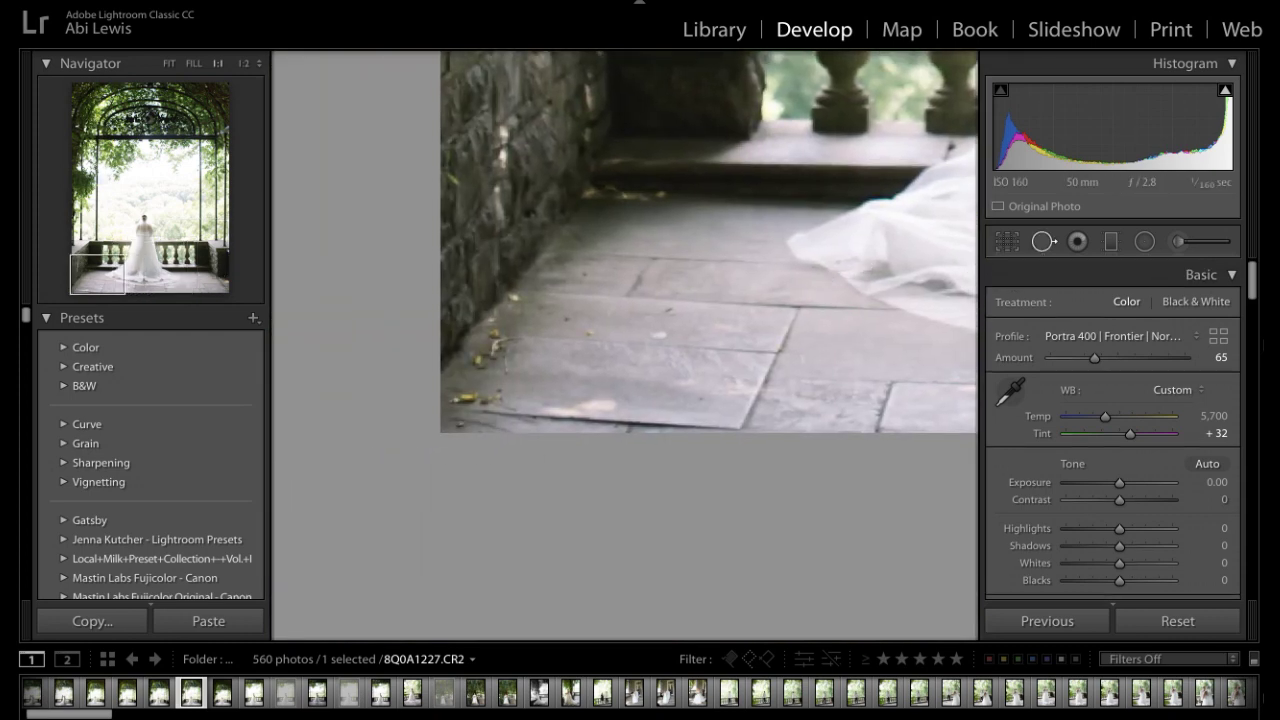
key("q")
scroll(654, 333, "up", 4)
left_click_drag(654, 333, 671, 334)
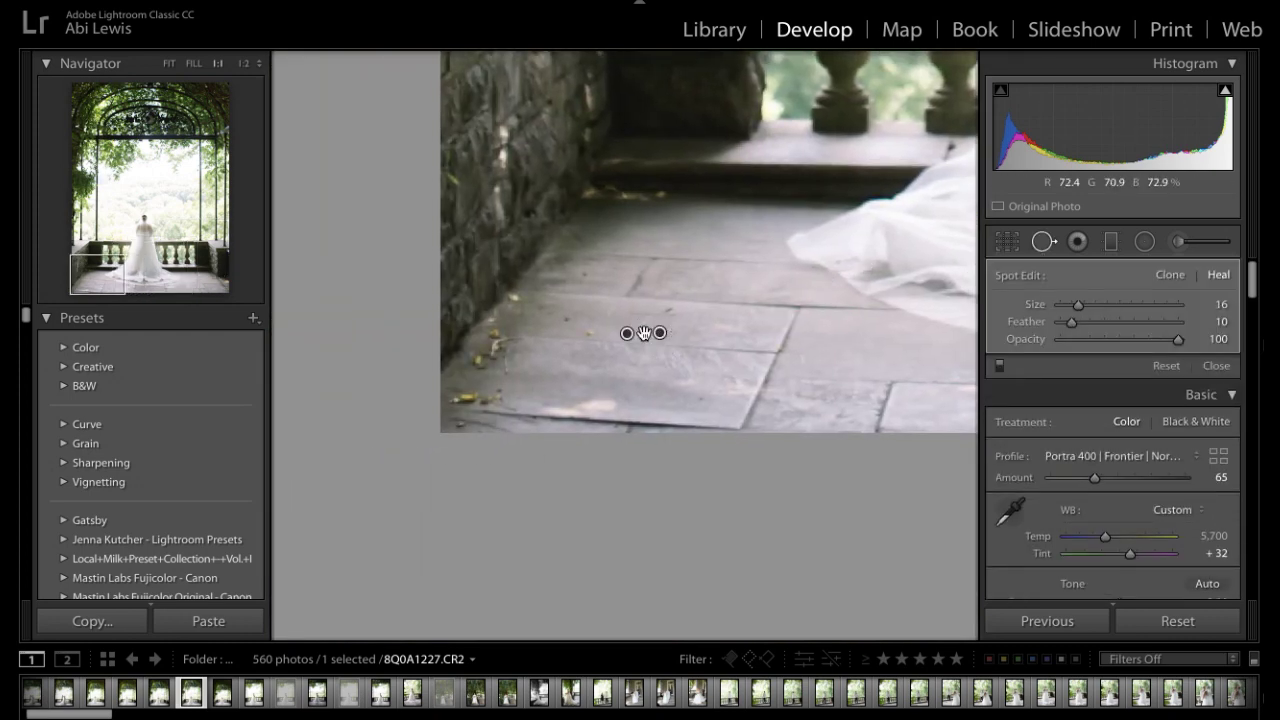
left_click(587, 332)
left_click(1045, 241)
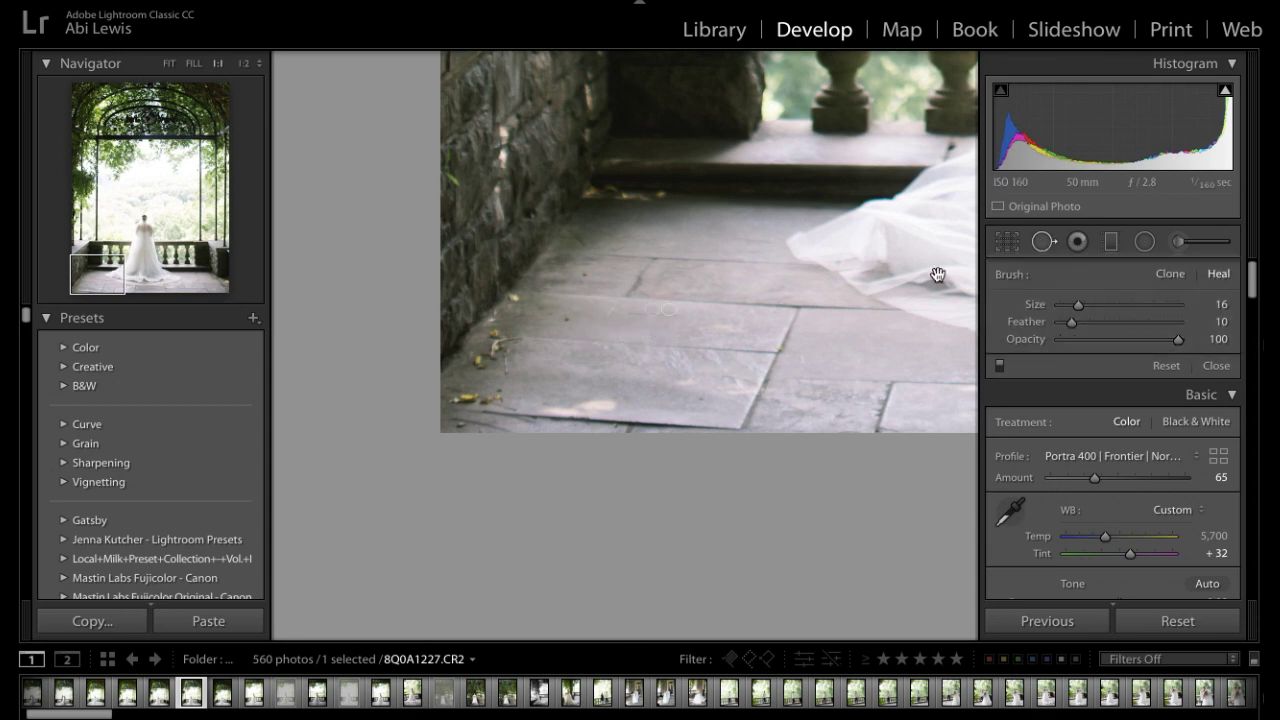
left_click(821, 315)
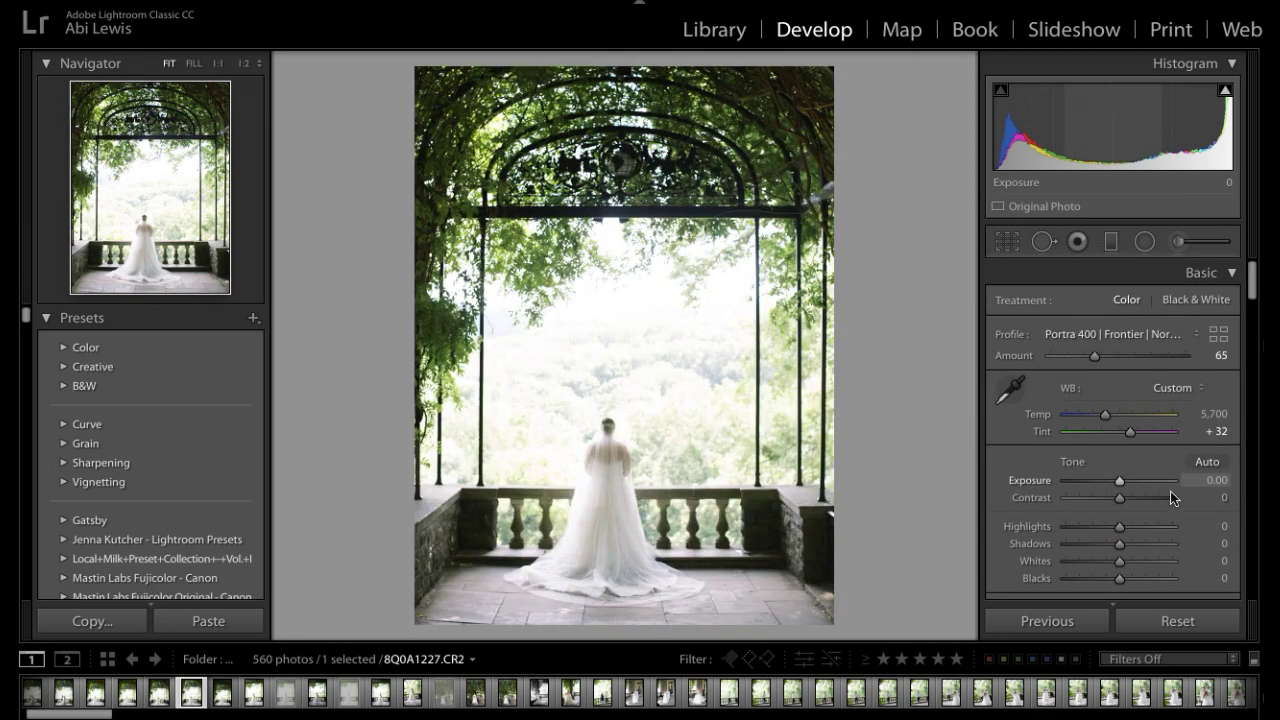
left_click(1212, 497)
left_click(1210, 480)
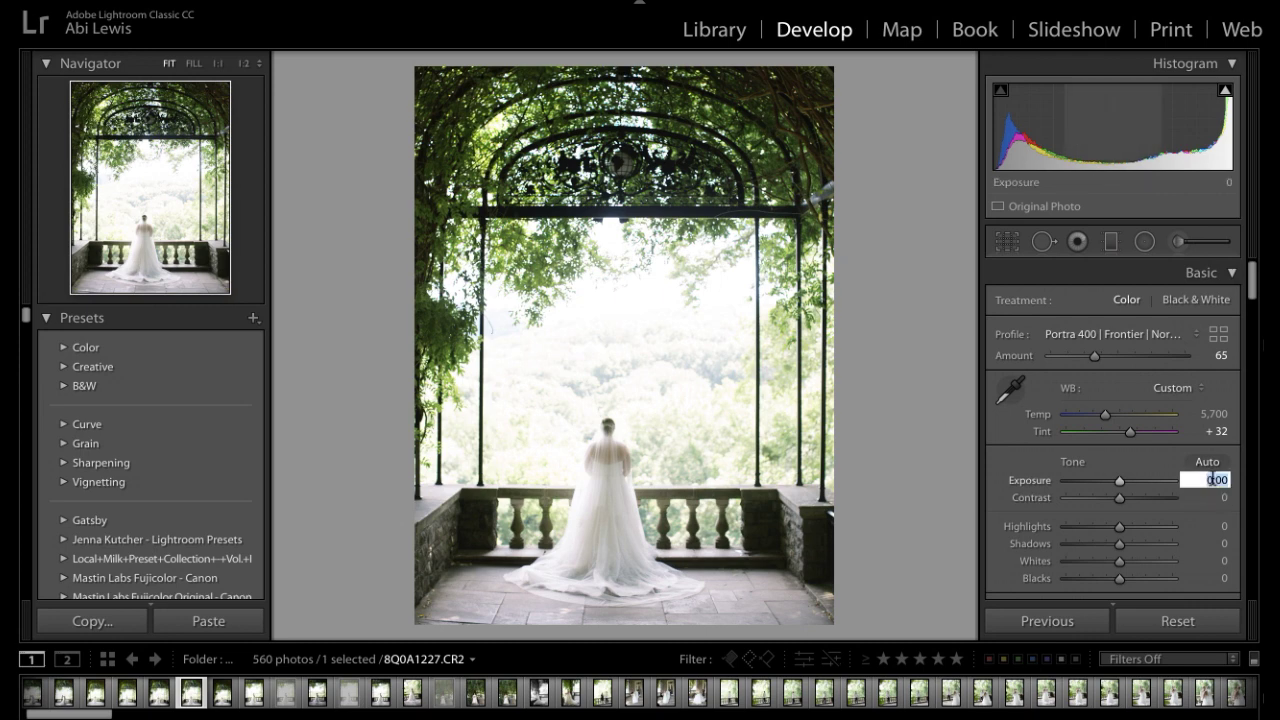
type("0.5")
key("Return")
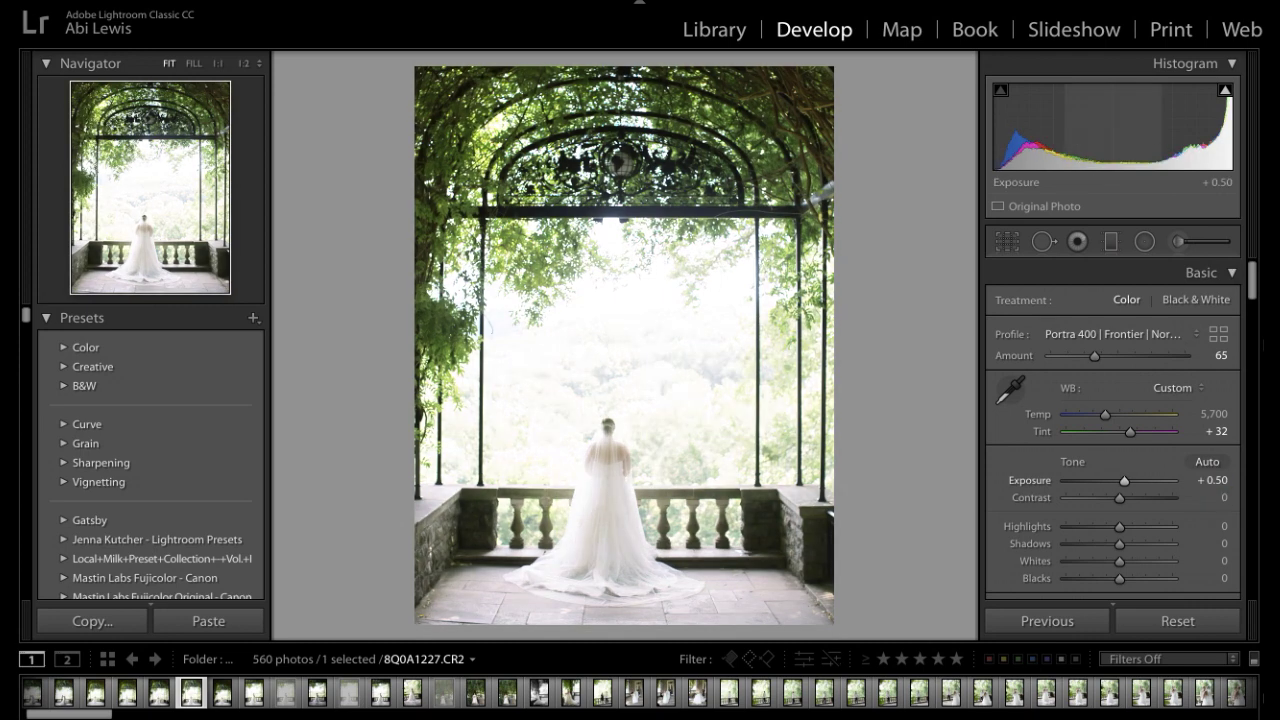
key("ctrl+z")
left_click(1210, 480)
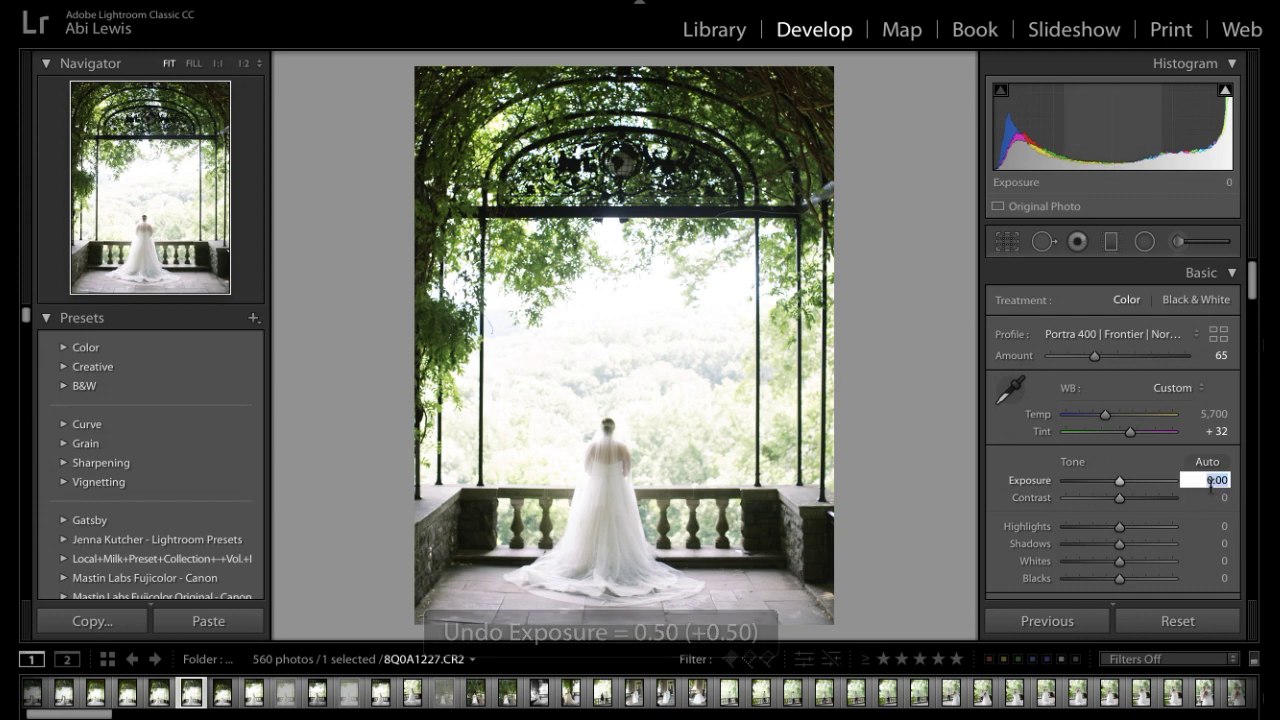
type("-0.2")
key("Return")
key("ctrl+z")
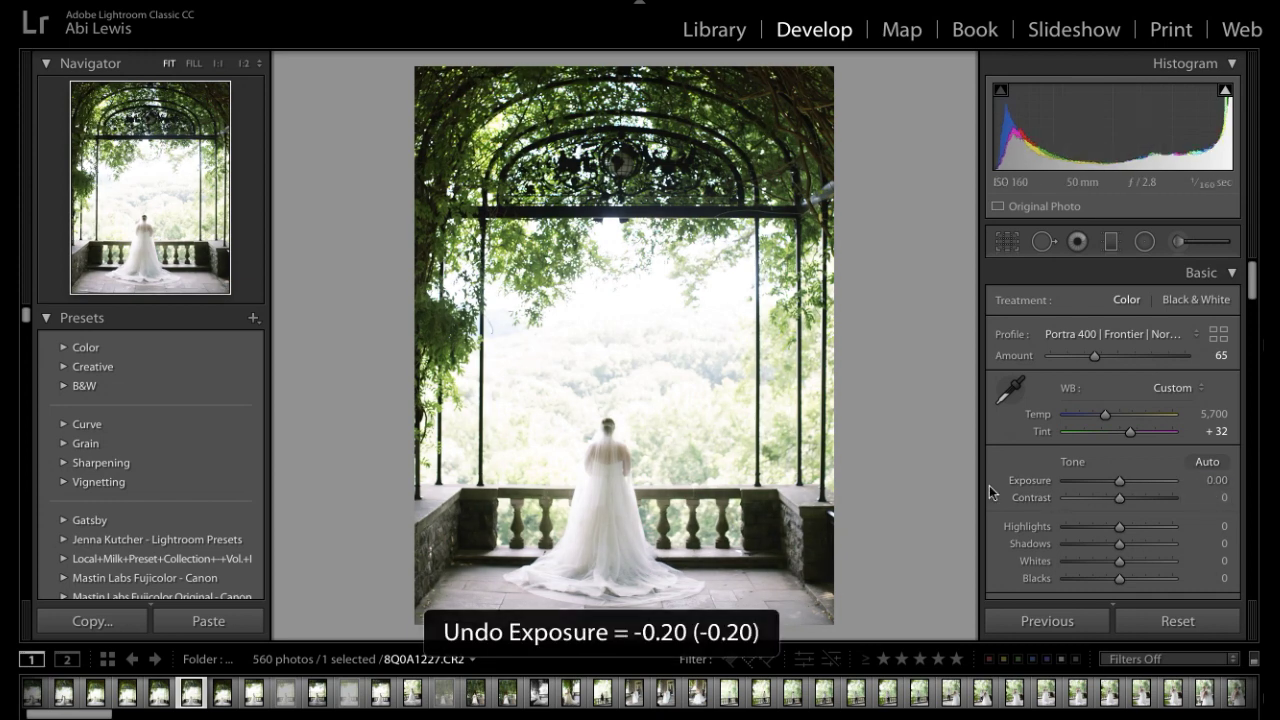
left_click(1218, 480)
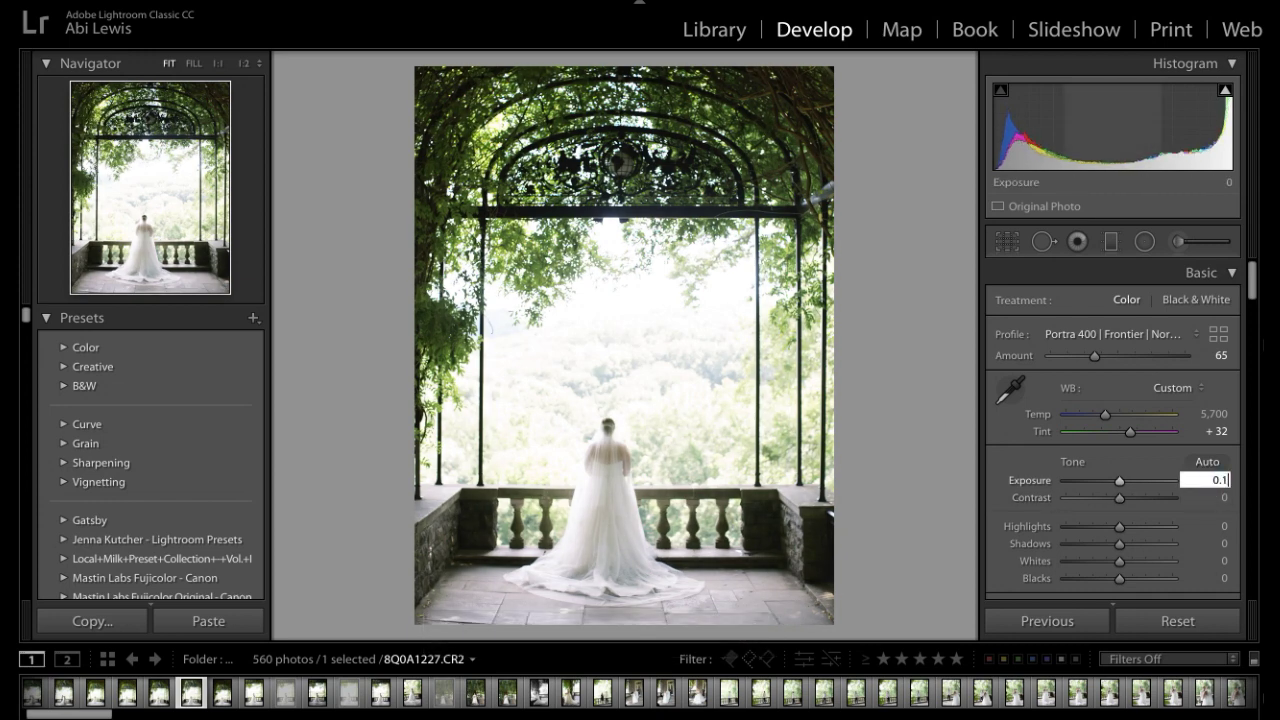
key("Return")
left_click(1213, 480)
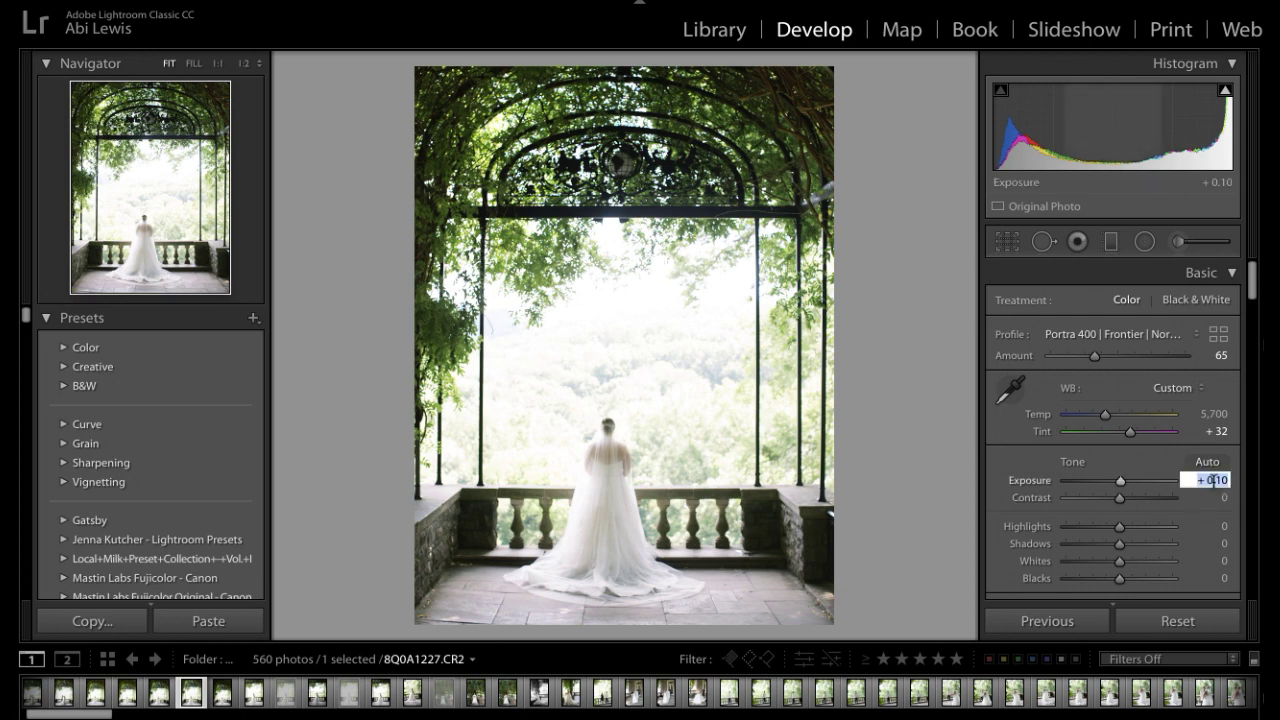
type("-0.5")
key("Return")
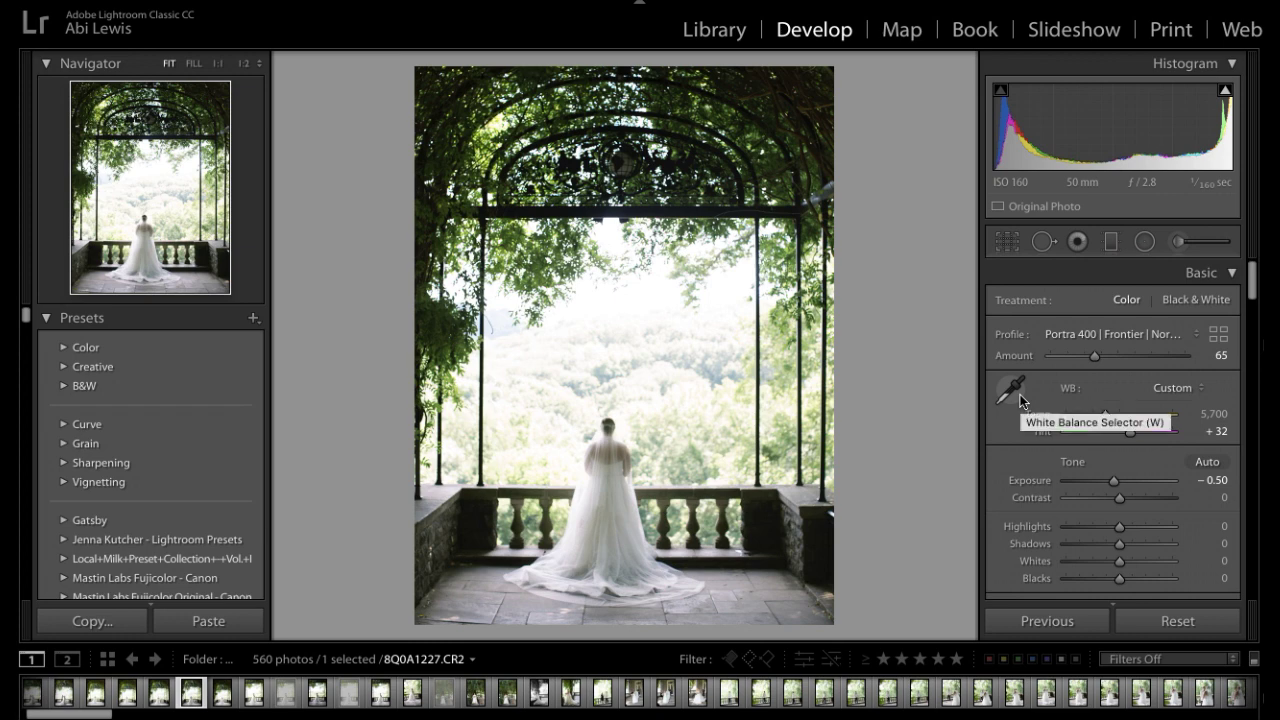
key("ctrl+z")
left_click(1213, 480)
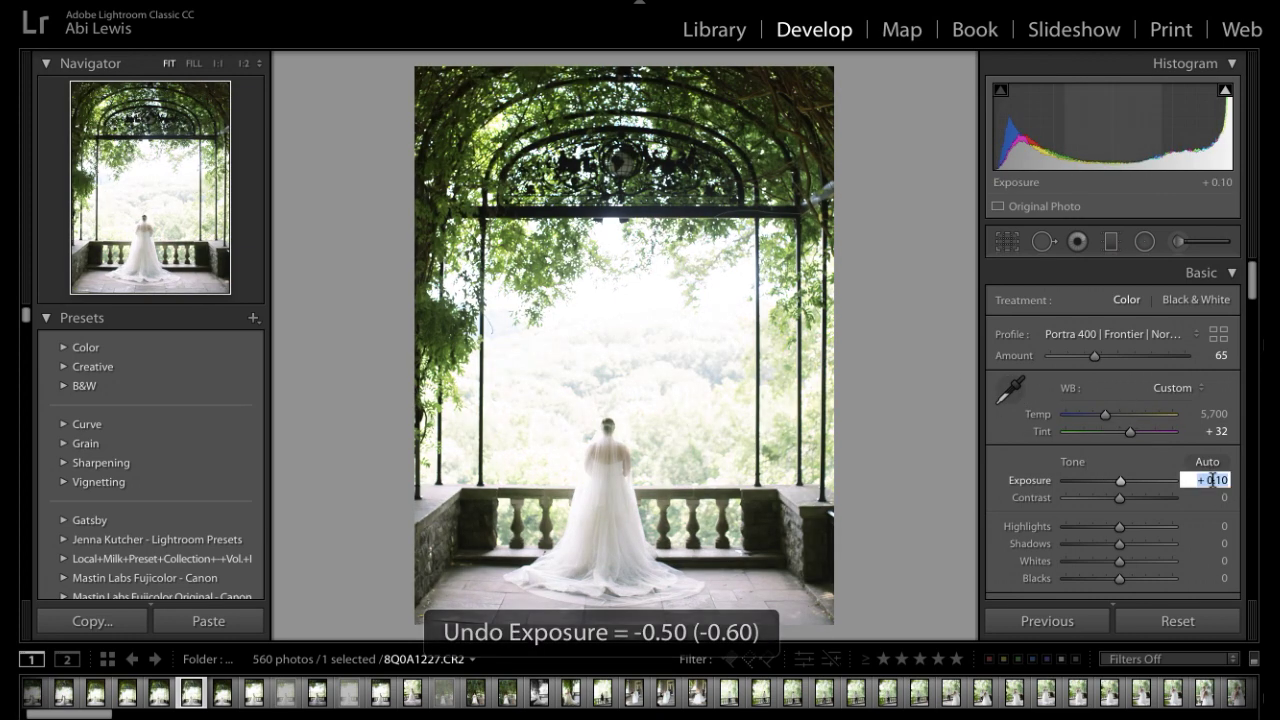
type("0")
key("Return")
left_click(1218, 498)
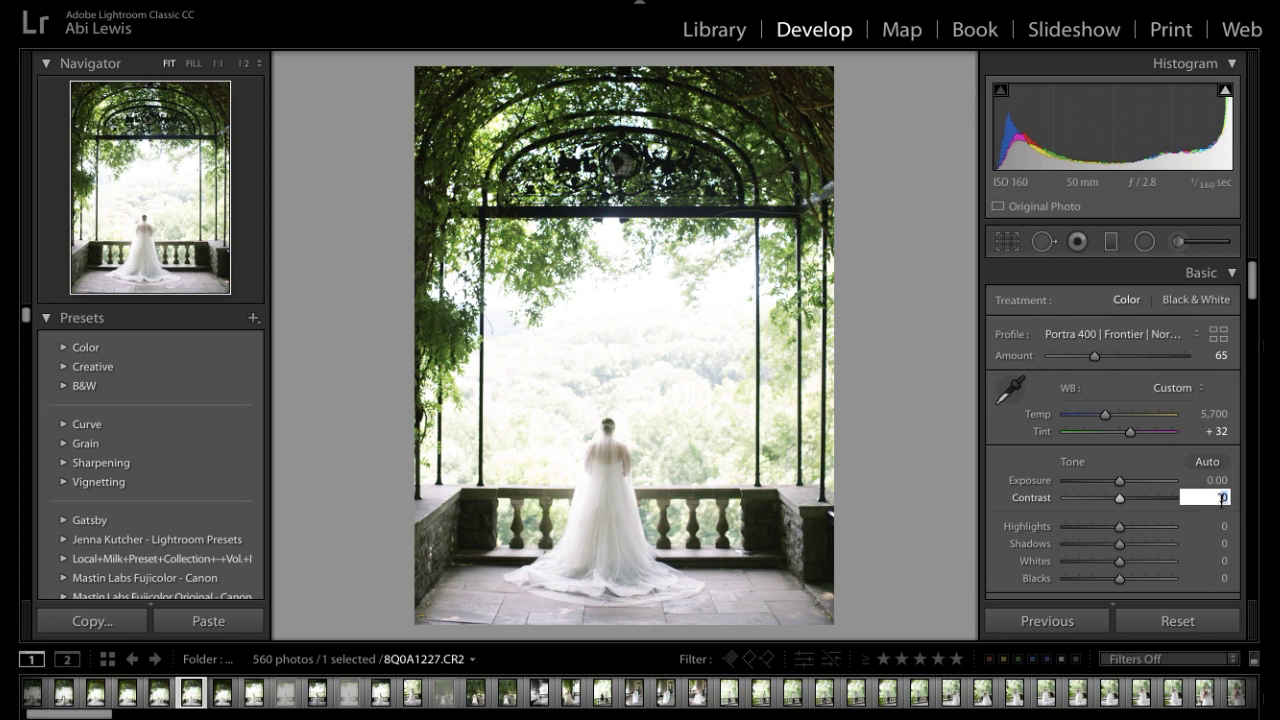
type("5")
key("Return")
key("ctrl+z")
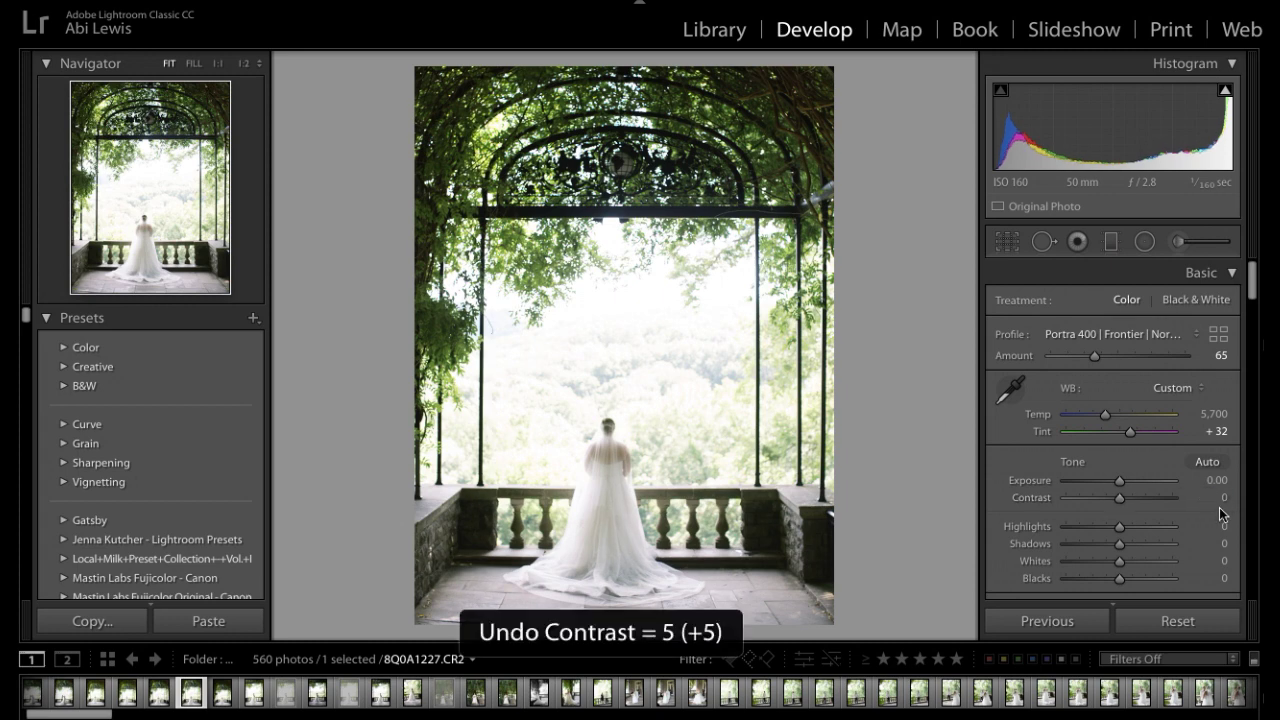
type("15")
key("Return")
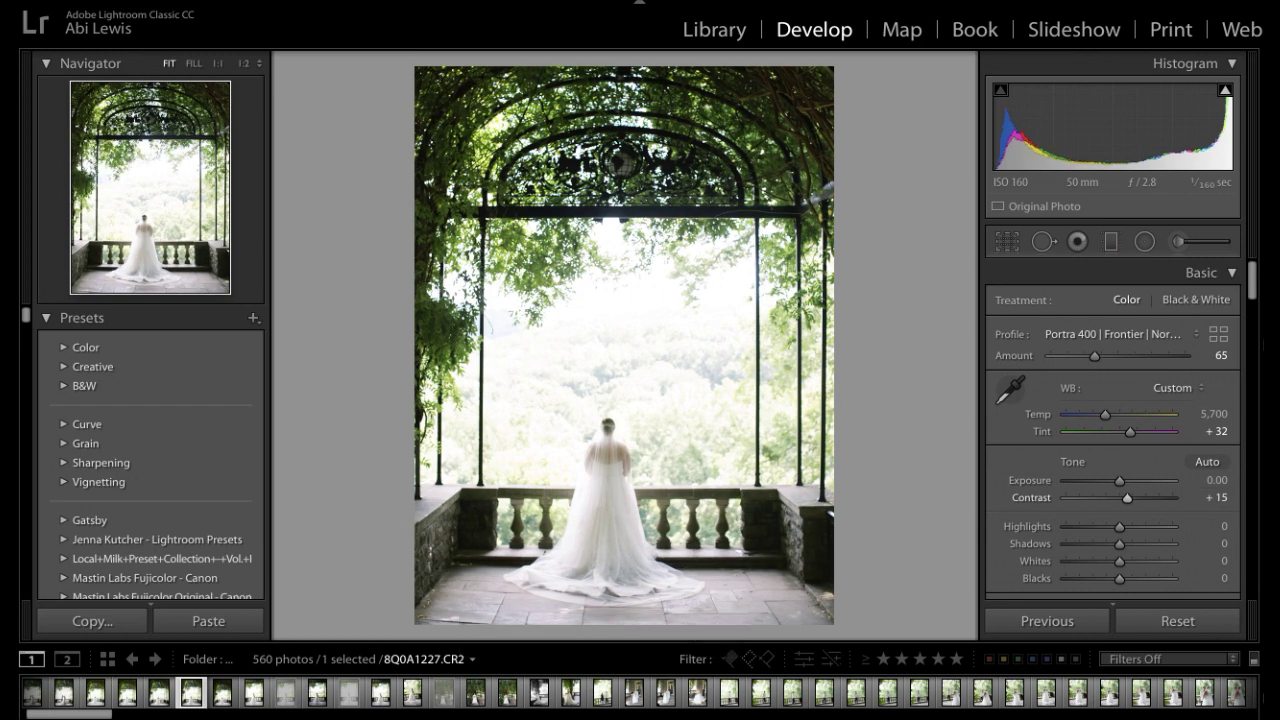
key("ctrl+z")
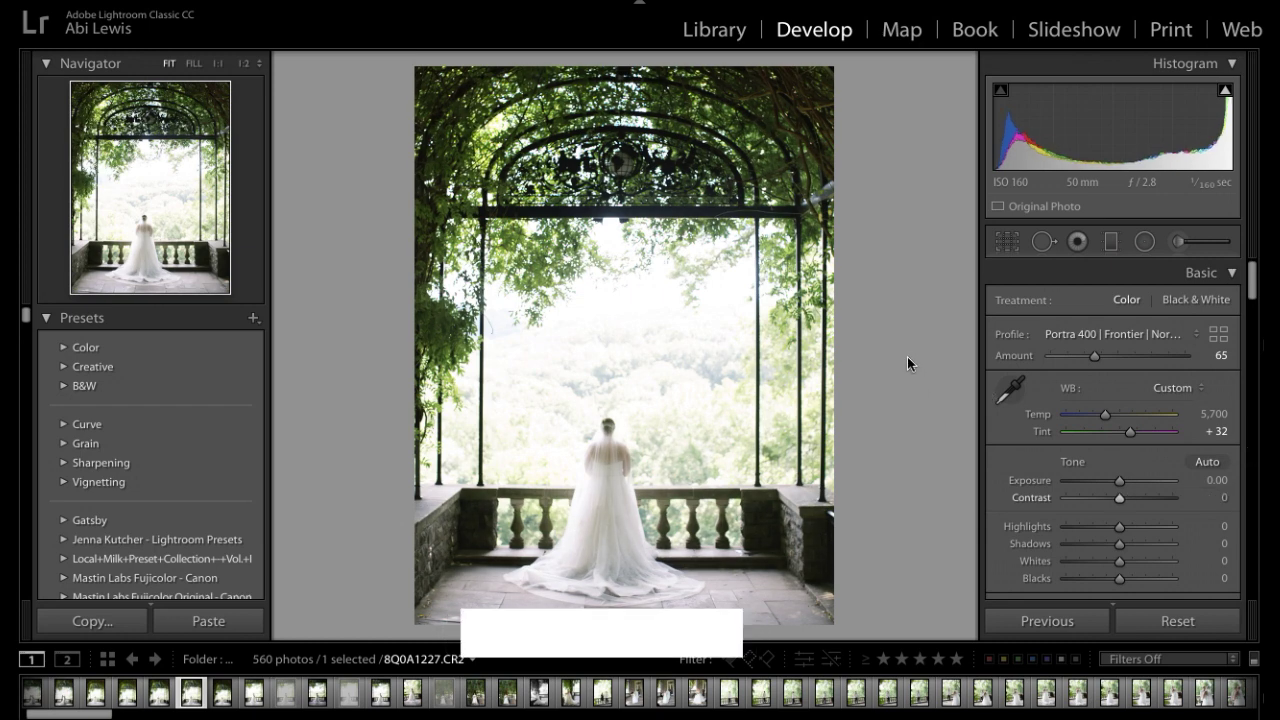
Step: Make a black-and-white virtual copy with Contrast +35 and Exposure −0.10
key("ctrl+apostrophe")
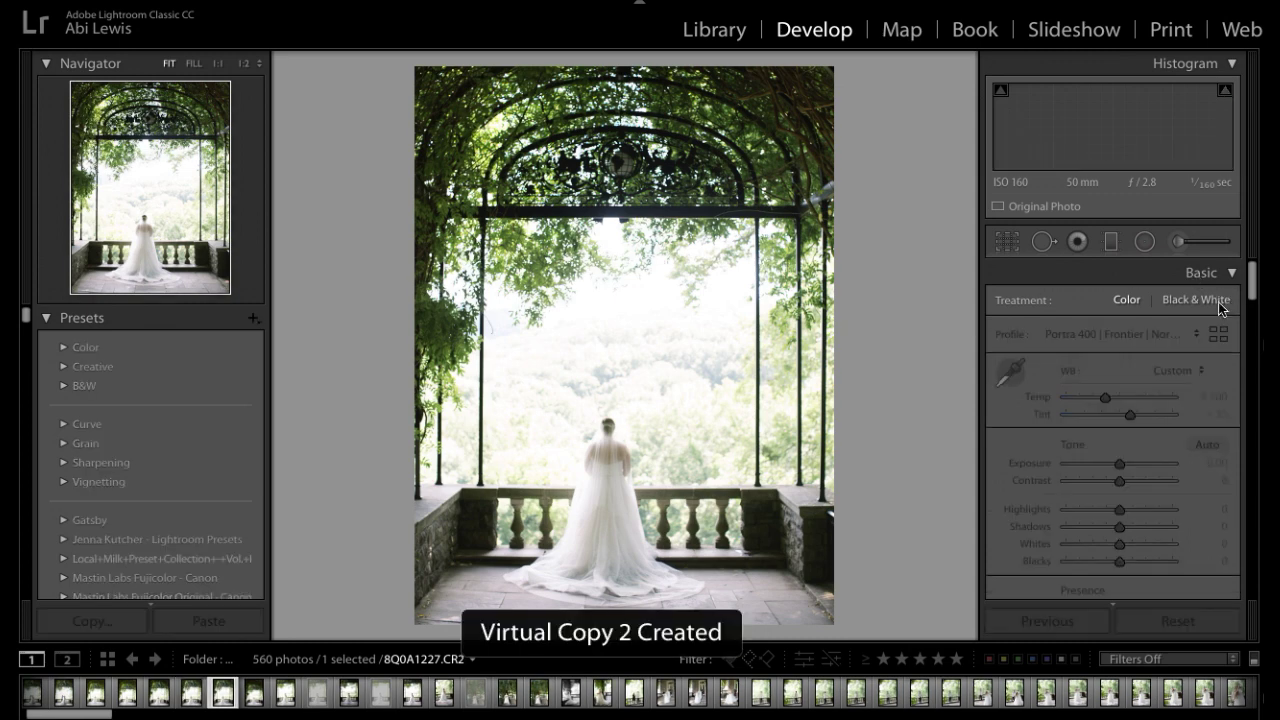
left_click(1199, 300)
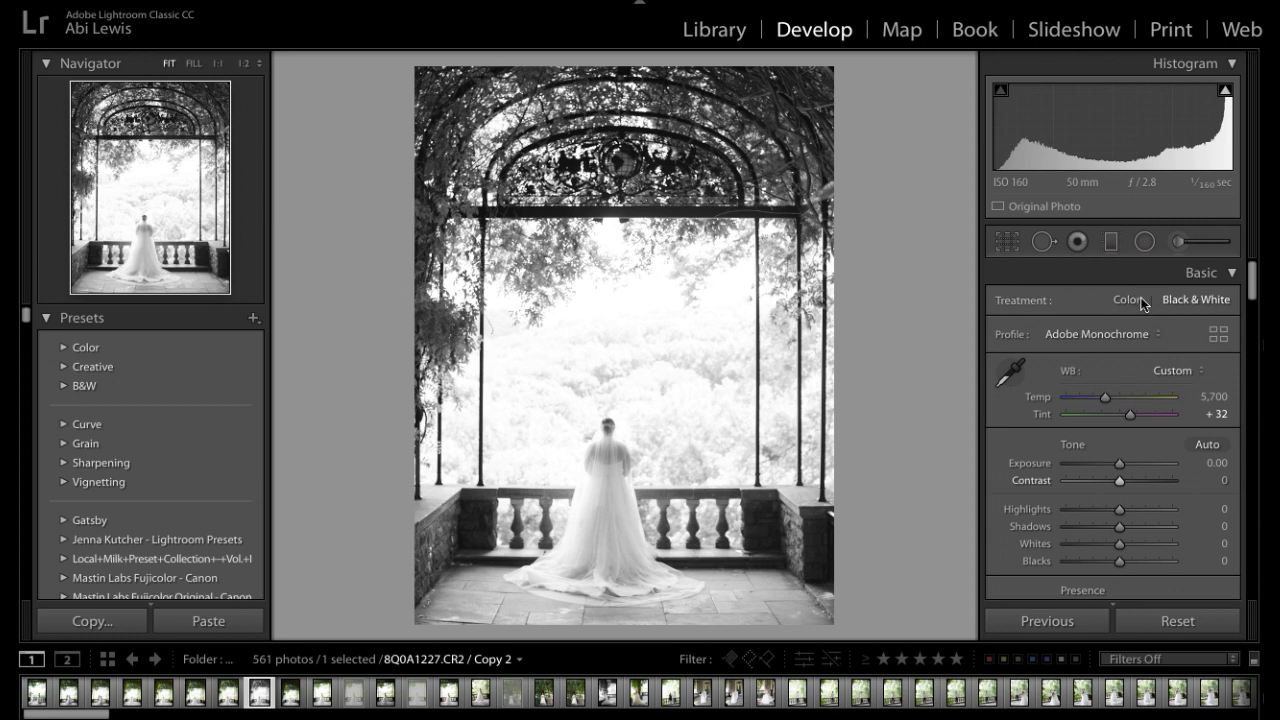
left_click(1218, 481)
key("Return")
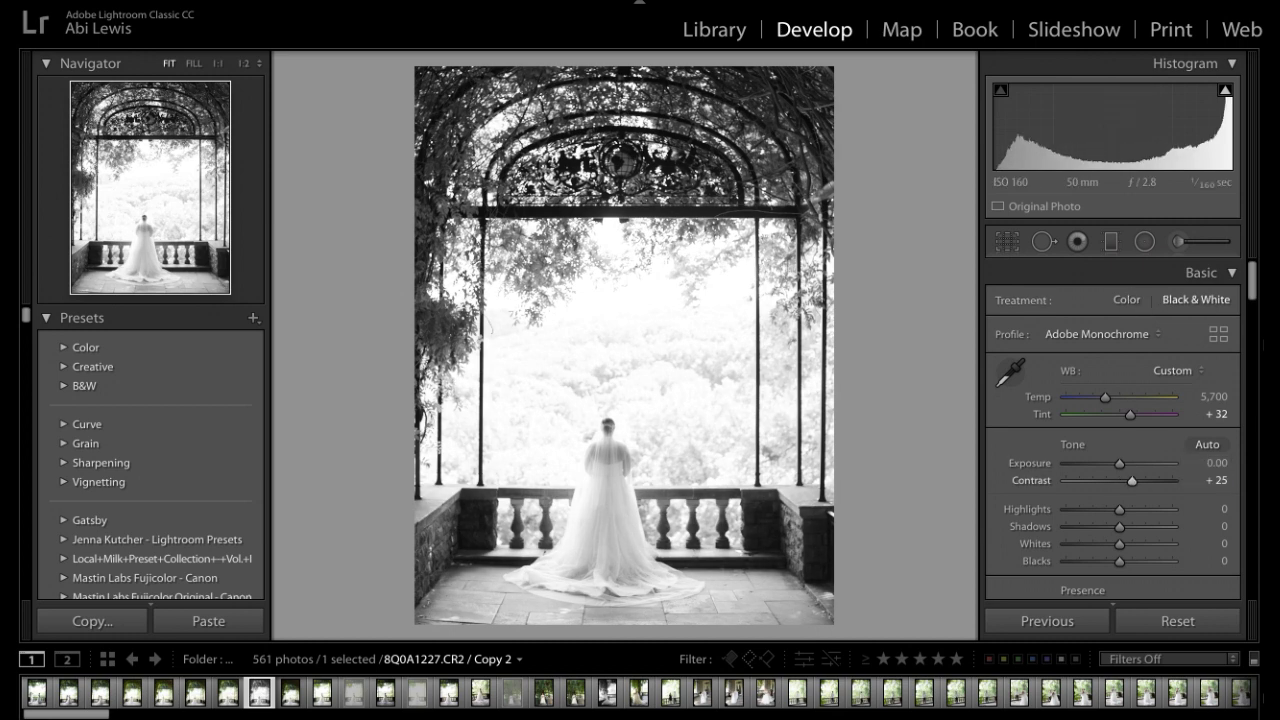
left_click(1214, 481)
type("35")
left_click(1216, 463)
type("-0.1")
key("Return")
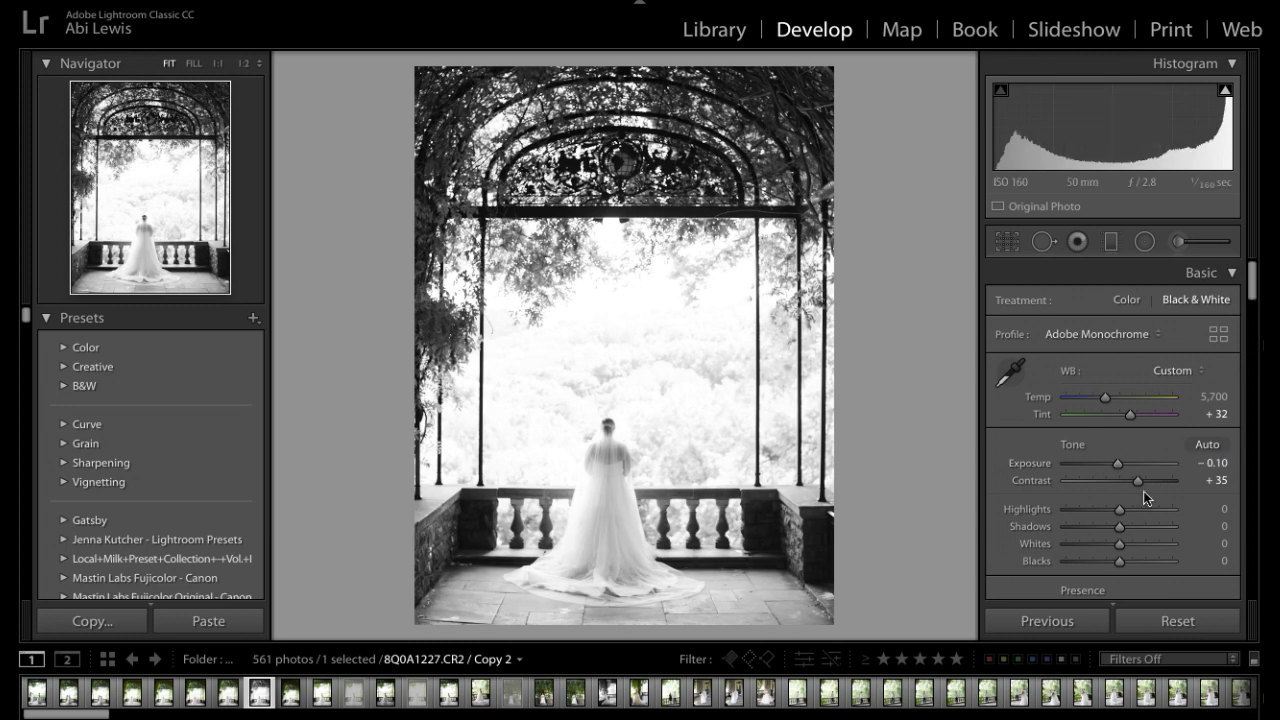
Step: Set Tone Curve Shadows to −25 and Darks to −5
scroll(1146, 518, "down", 1)
scroll(1146, 518, "down", 6)
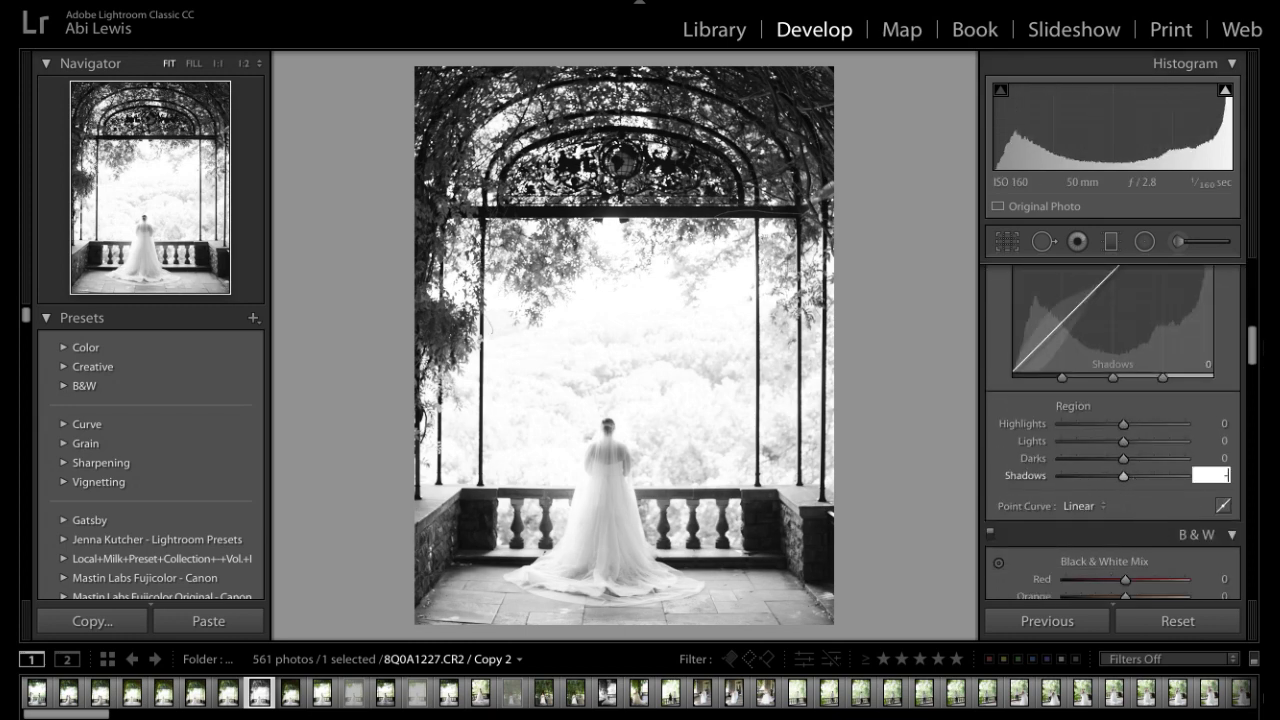
type("-25")
key("shift+Tab")
type("-10")
key("Return")
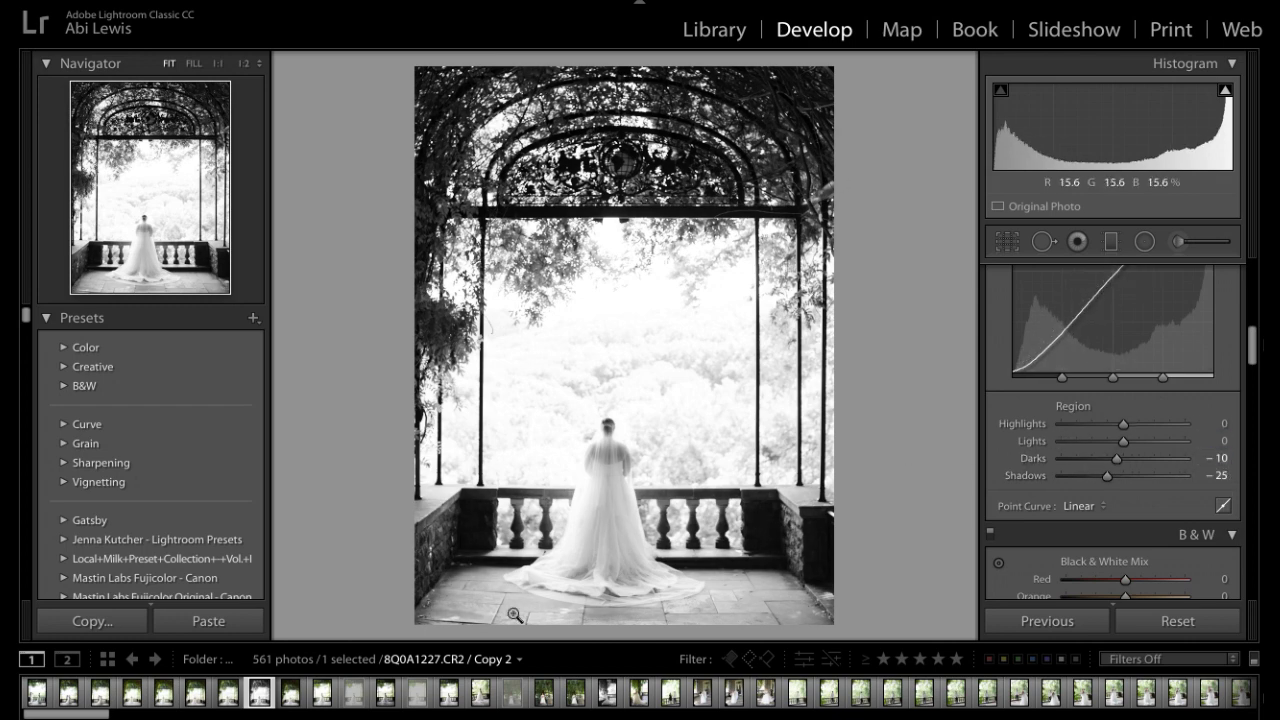
left_click(1216, 458)
type("-5")
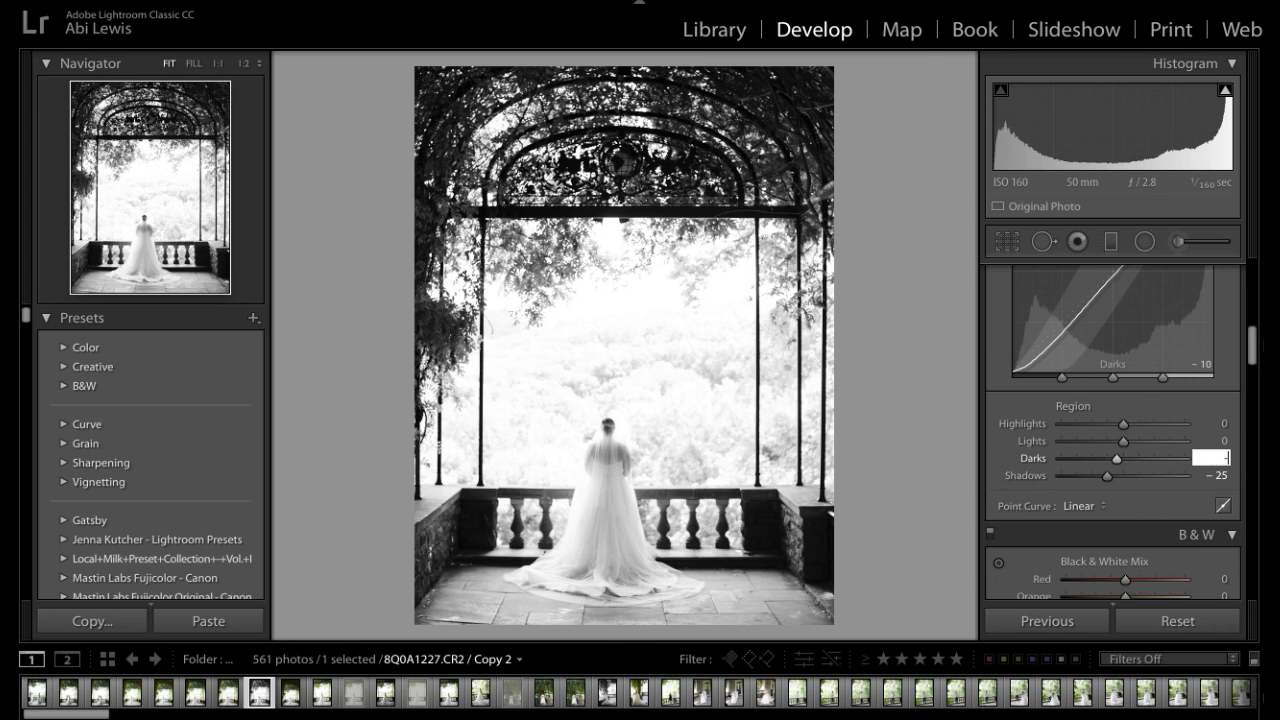
key("Return")
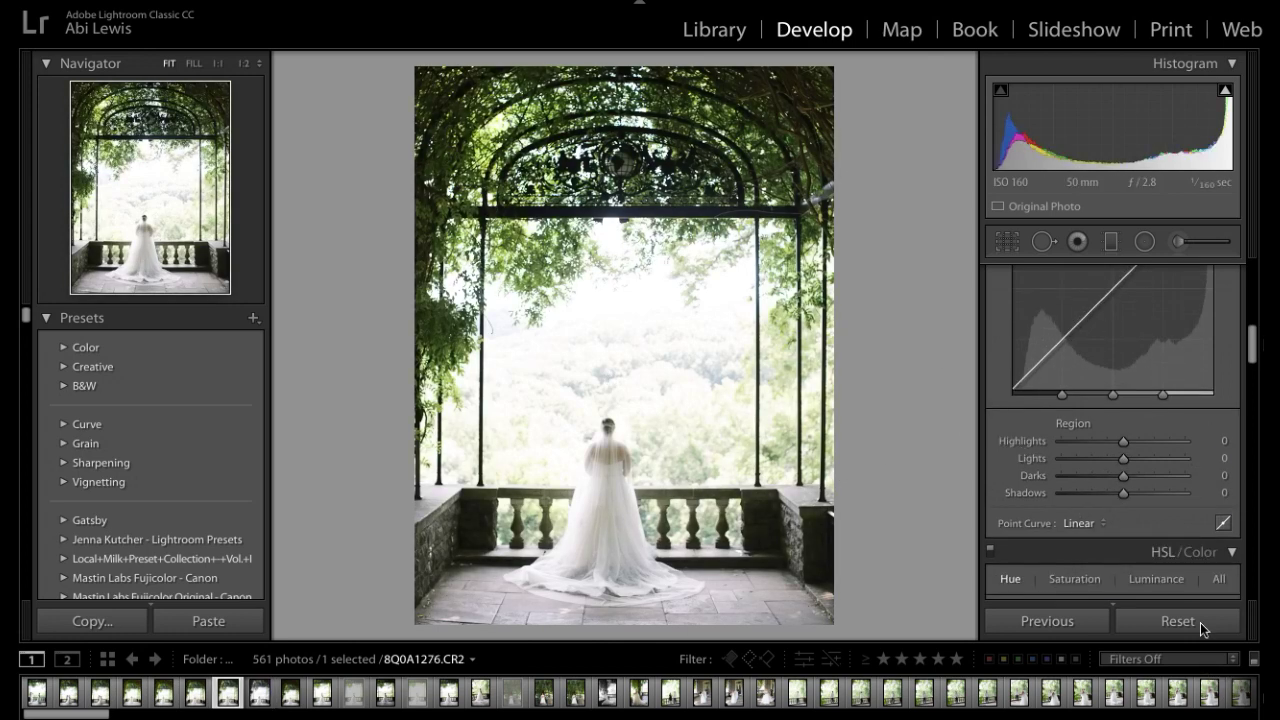
left_click(1198, 621)
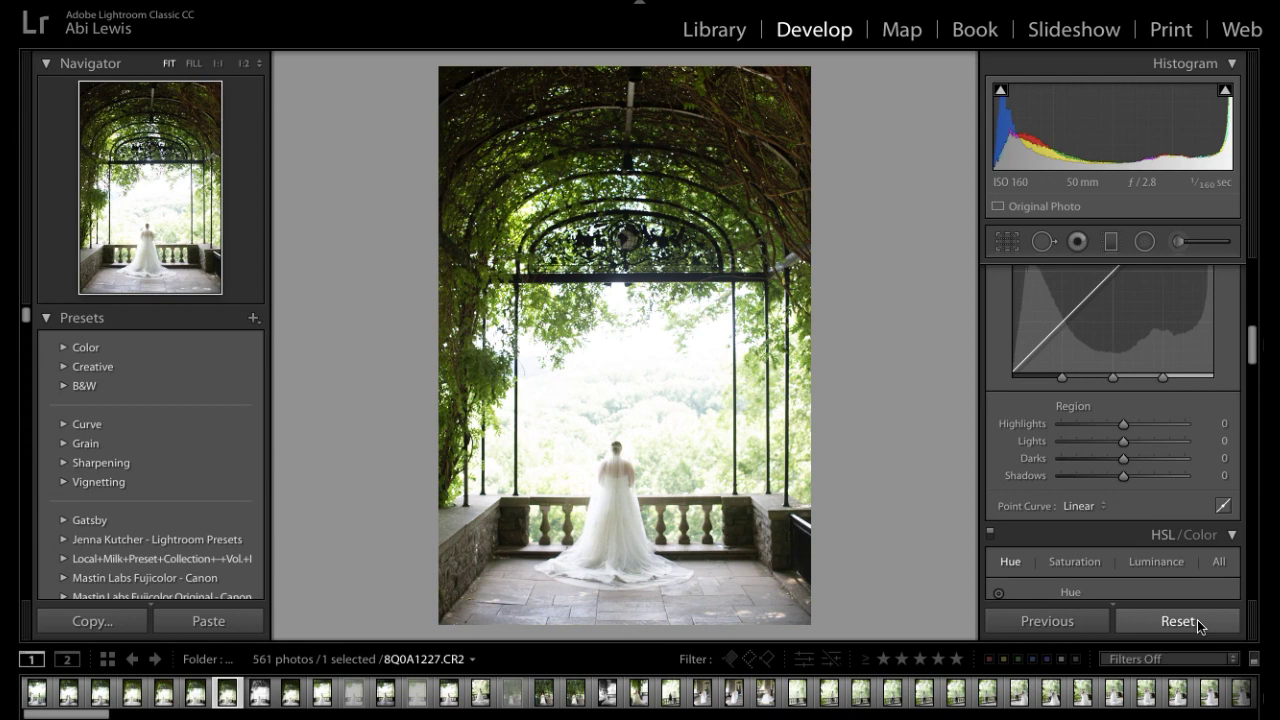
key("ctrl+z")
scroll(1124, 370, "up", 5)
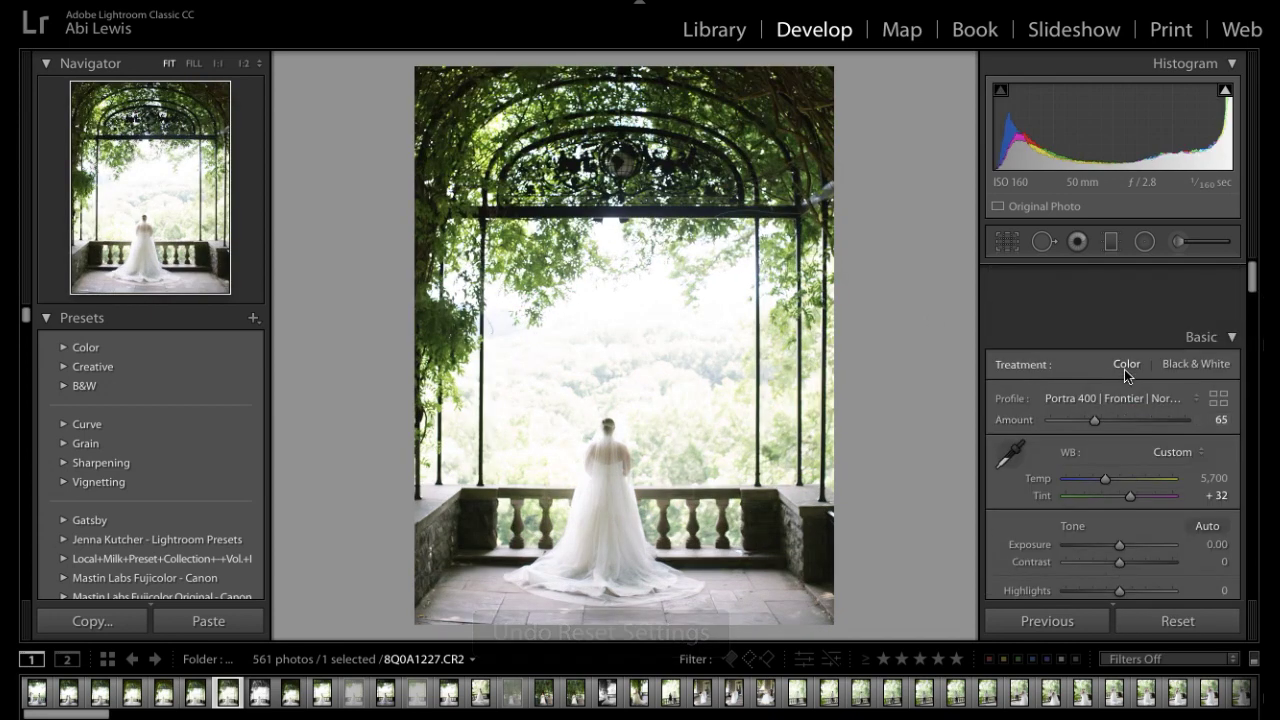